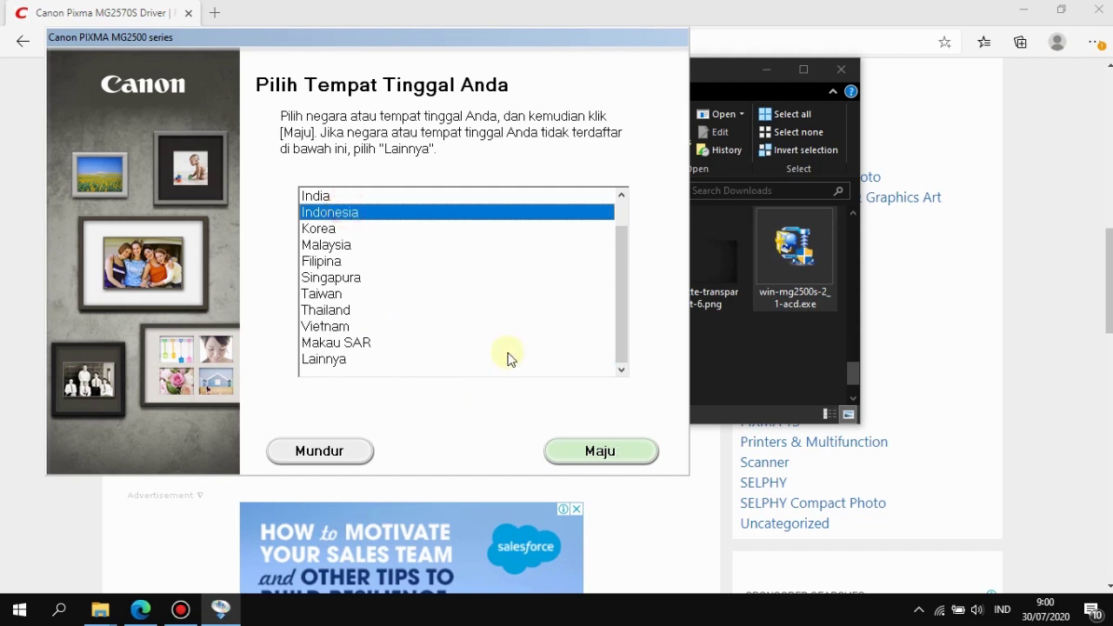
Step: Confirm Indonesia as the place of residence and proceed with only MP Drivers and Pengandar XPS selected for installation
left_click(592, 459)
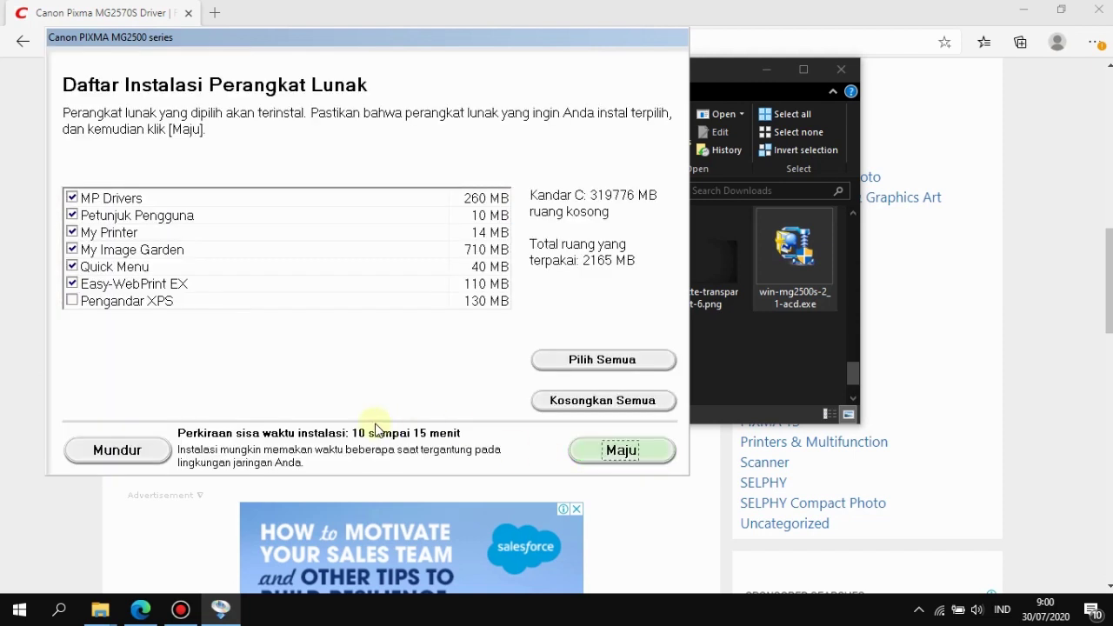
left_click(74, 218)
left_click(73, 233)
left_click(73, 250)
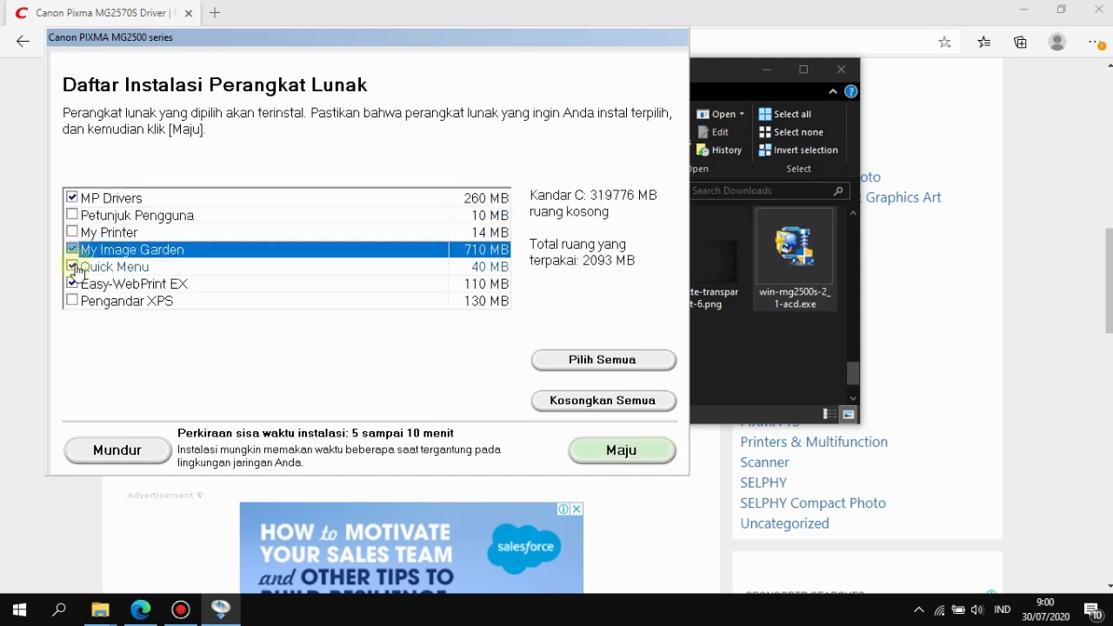
left_click(73, 267)
left_click(73, 284)
left_click(73, 301)
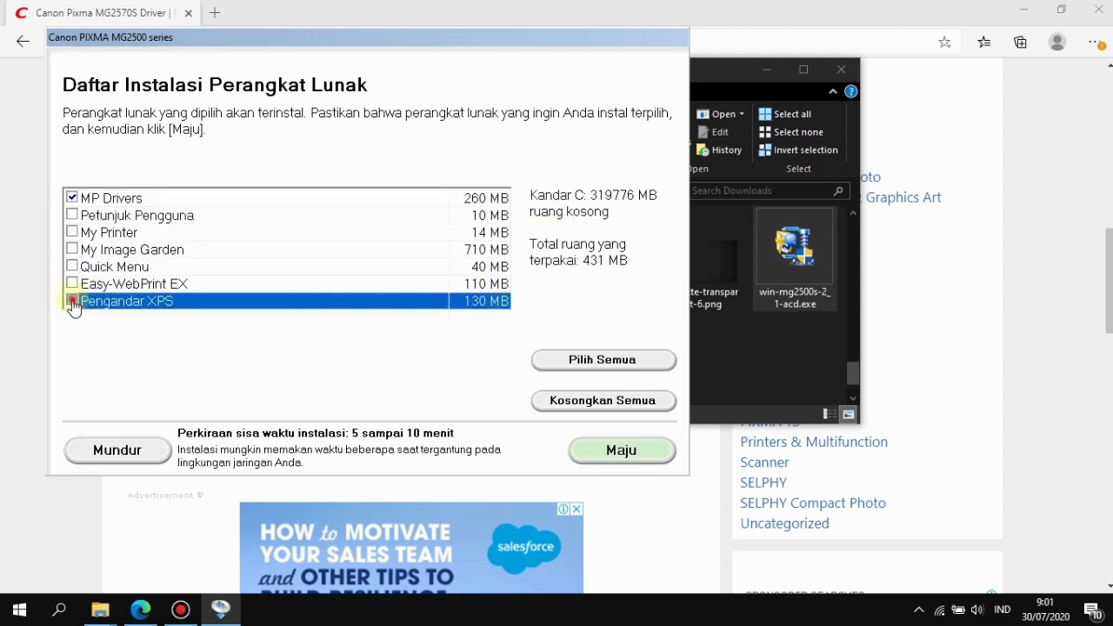
key("space")
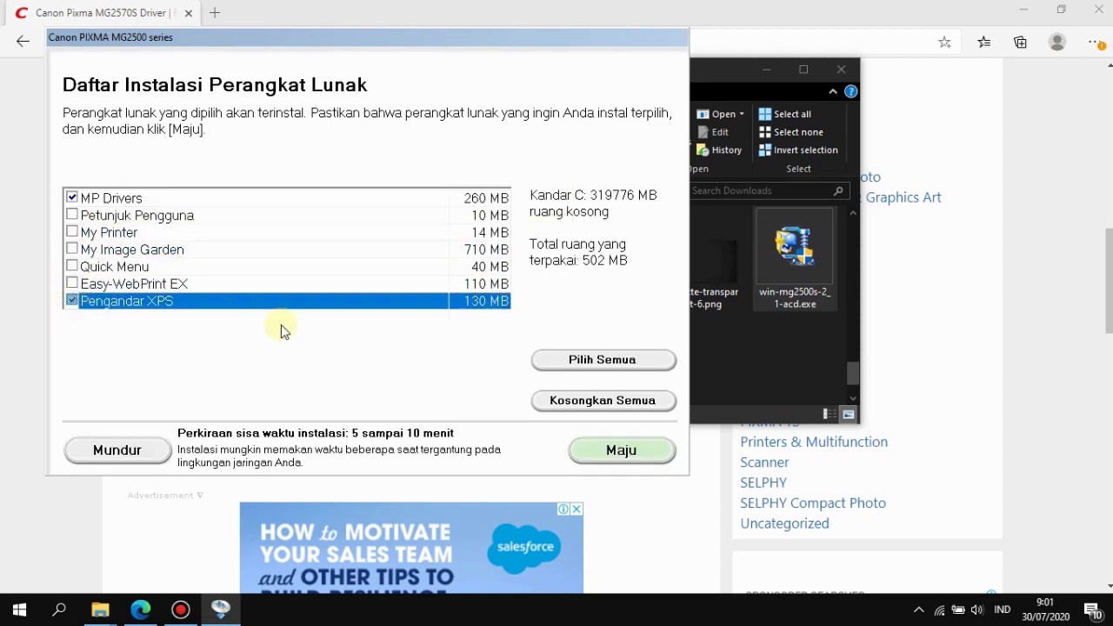
left_click(613, 452)
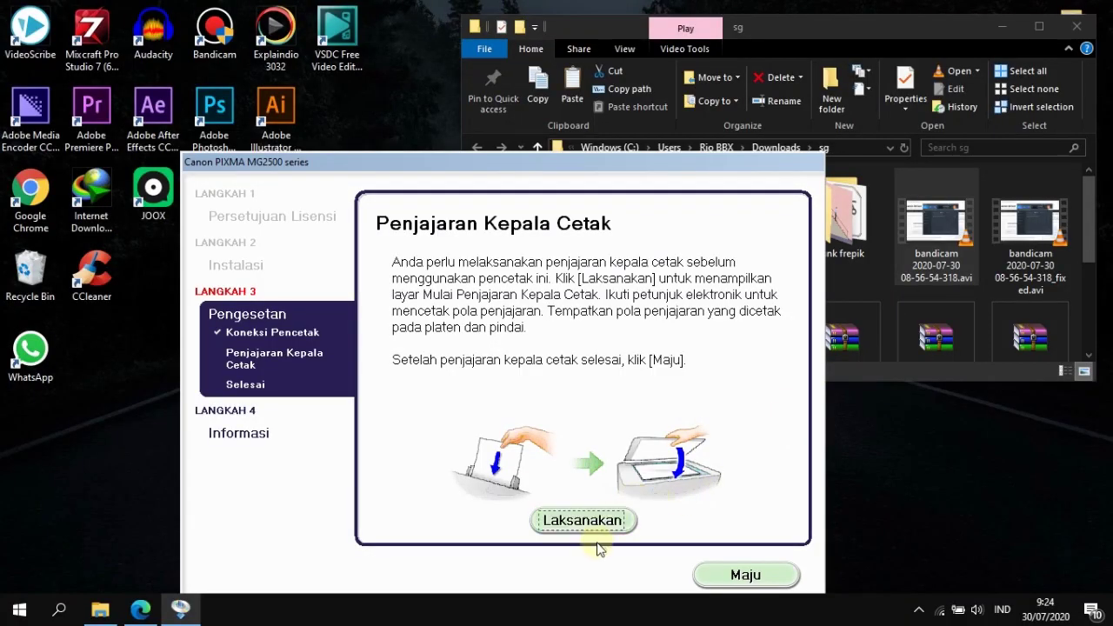
Step: Skip the print head alignment and move past the completed setup stage of the Canon installer
left_click(745, 578)
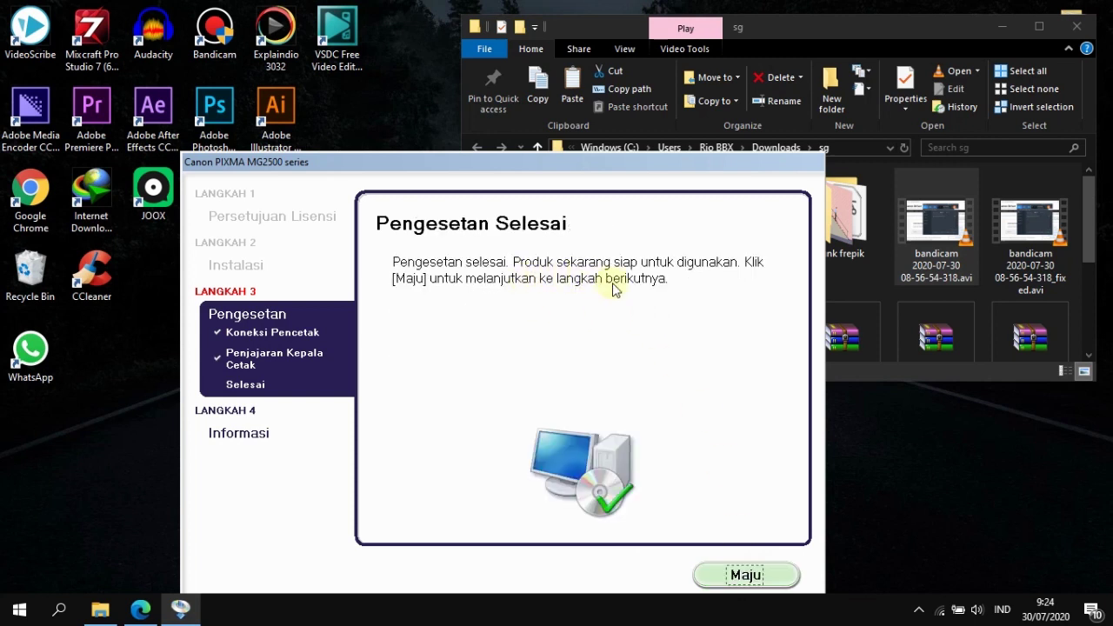
left_click(738, 578)
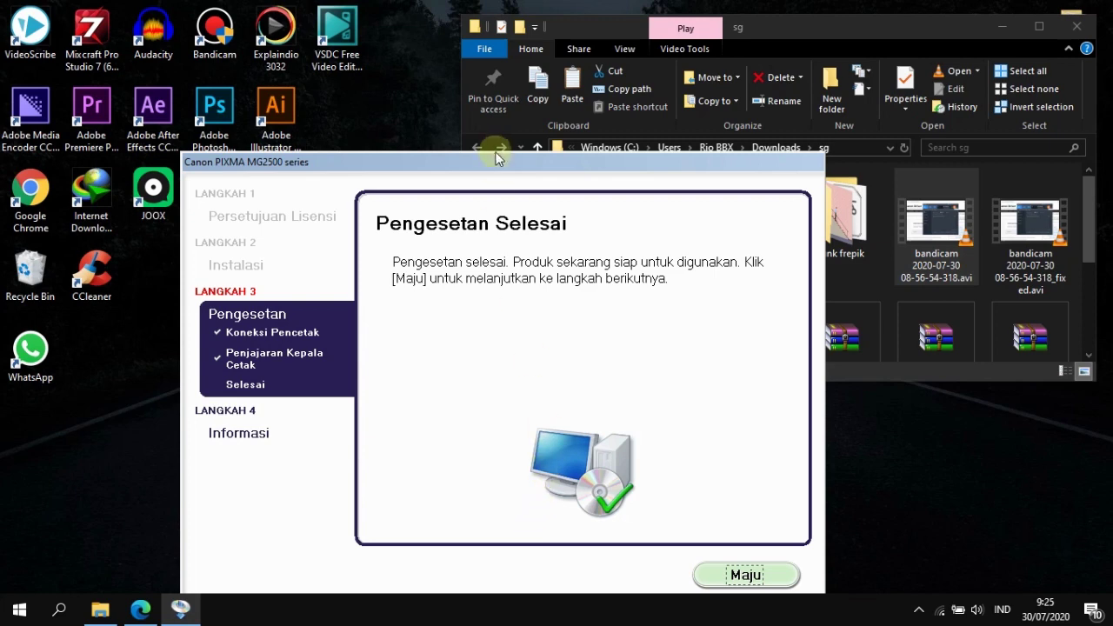
left_click_drag(479, 163, 527, 79)
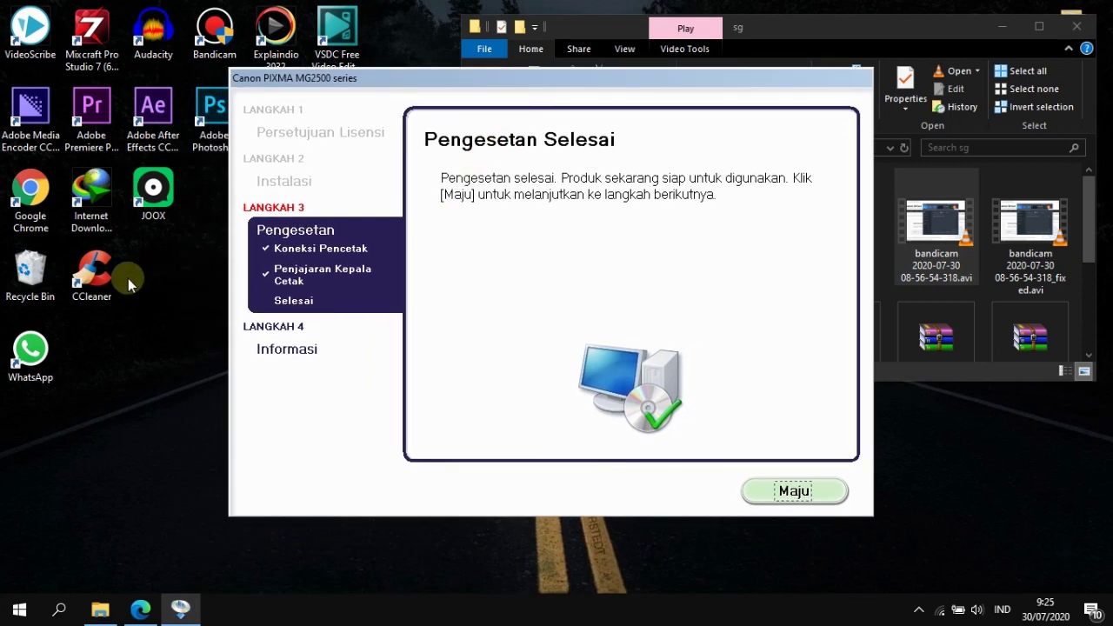
left_click(782, 494)
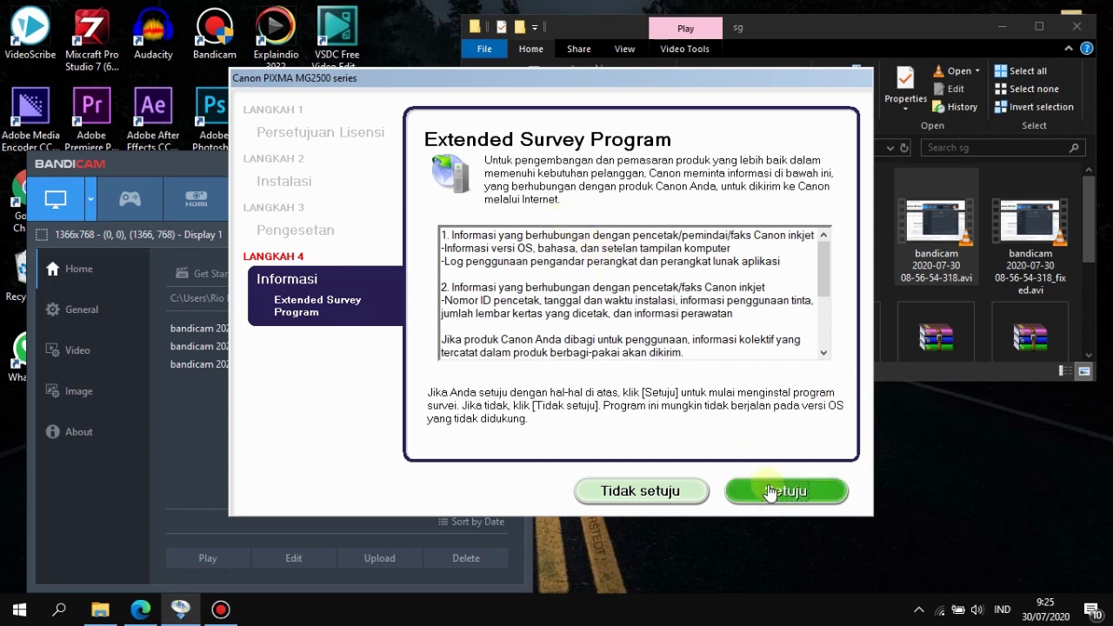
Step: Read and agree to the Extended Survey Program terms, and exit the Canon installer
scroll(747, 325, "down", 3)
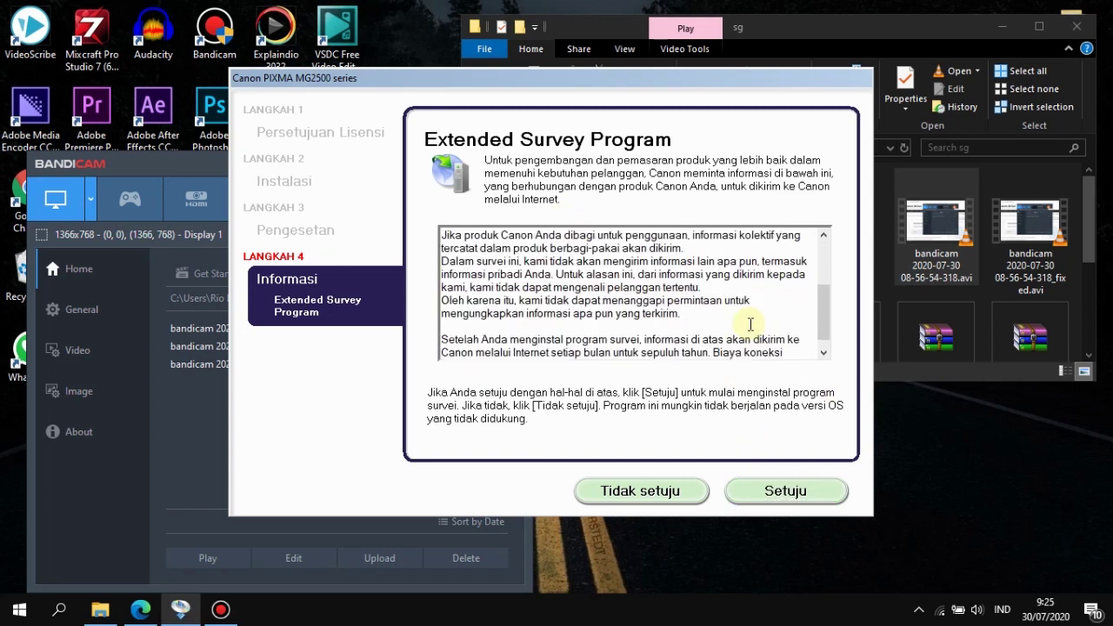
left_click(770, 490)
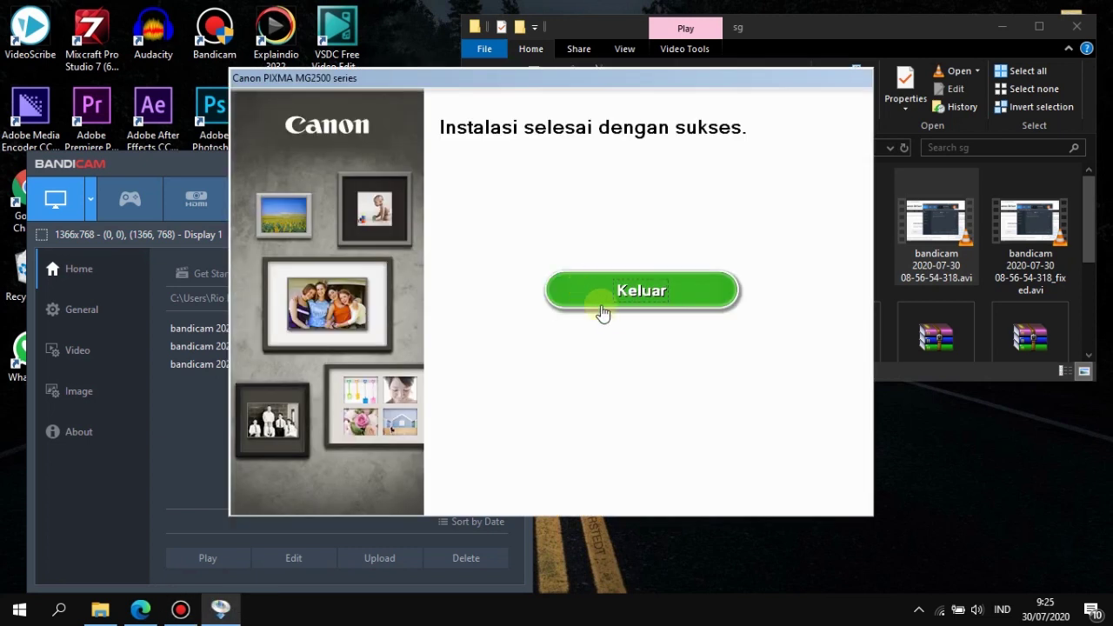
left_click(672, 303)
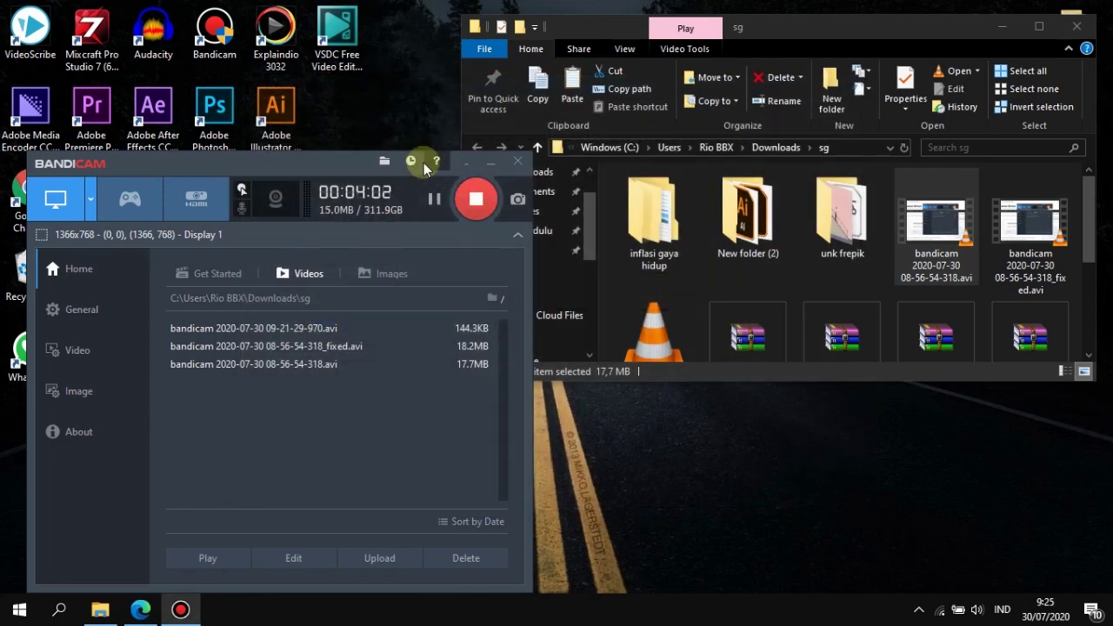
Step: Clear the Bandicam window off the desktop and open the Printers & scanners system settings
left_click(464, 161)
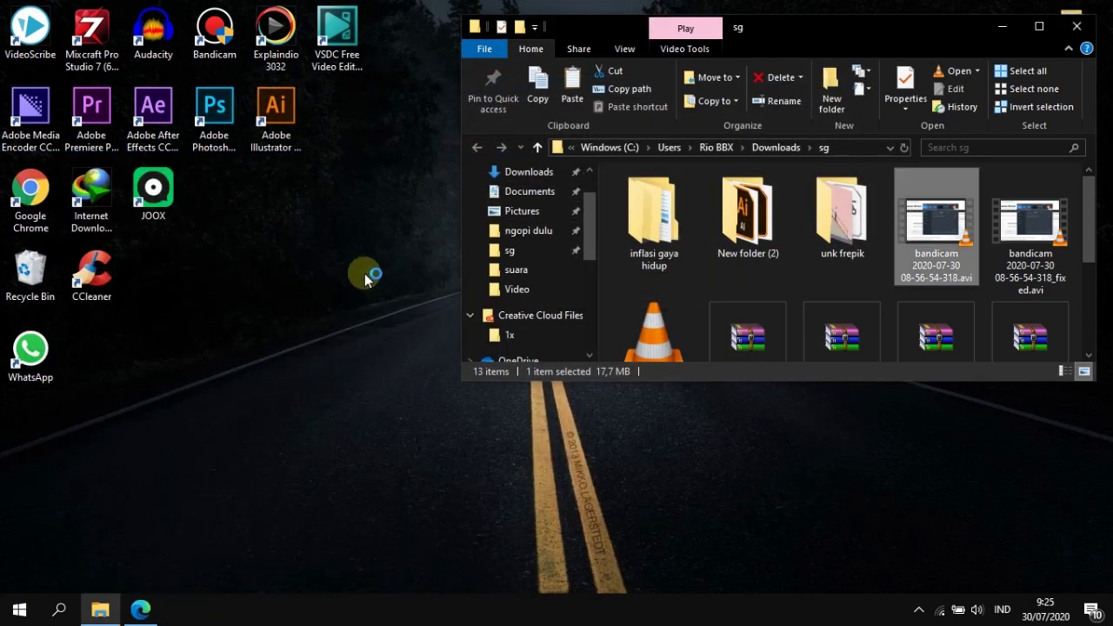
left_click(10, 613)
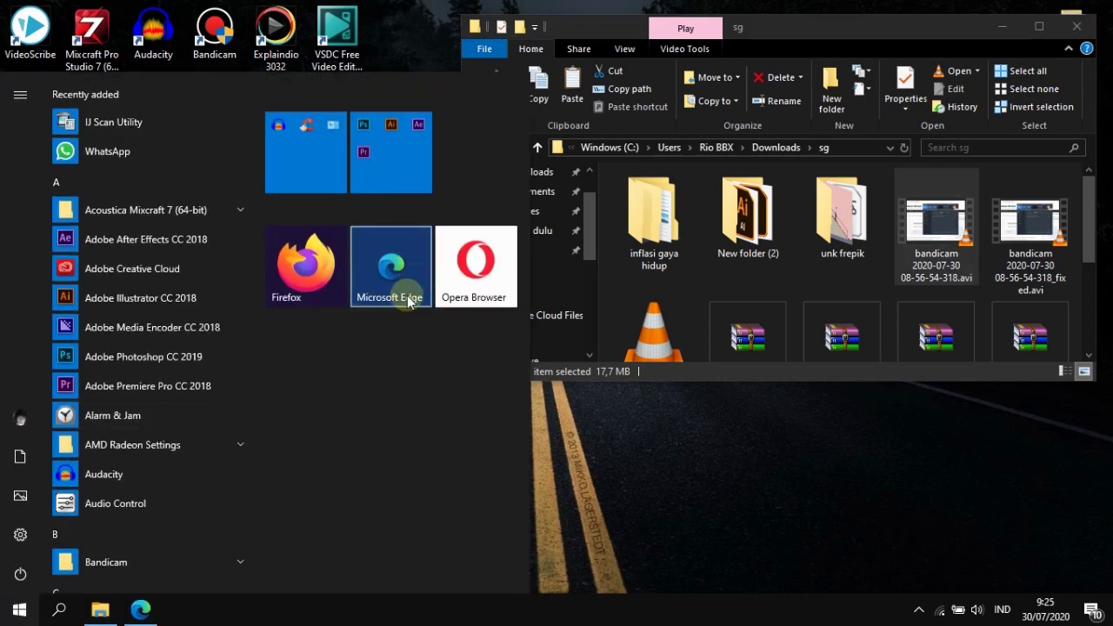
left_click(59, 613)
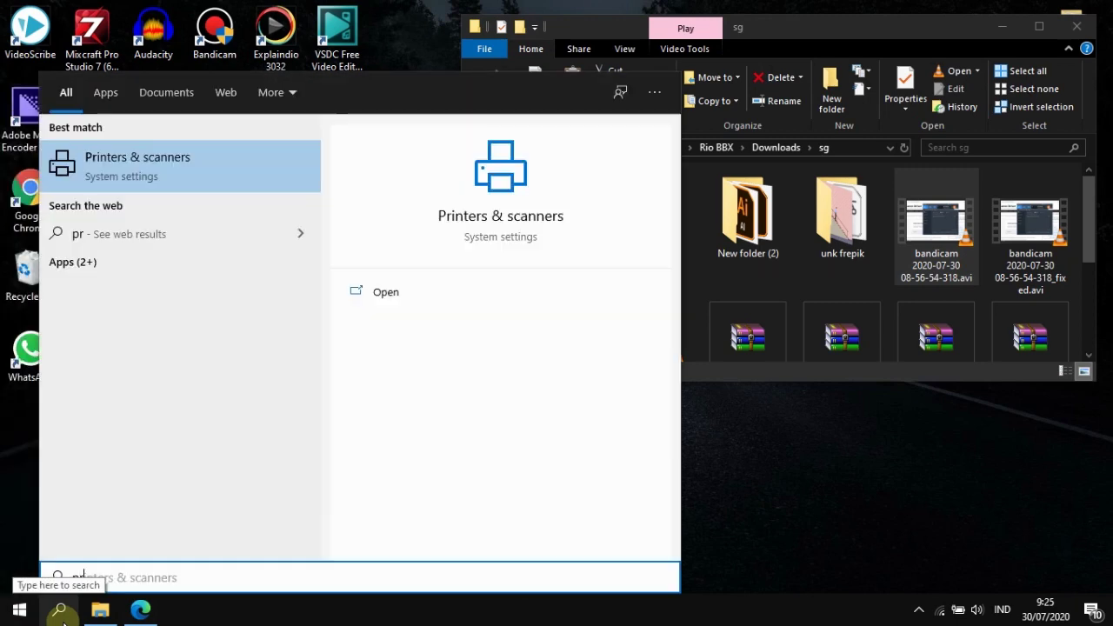
left_click(200, 163)
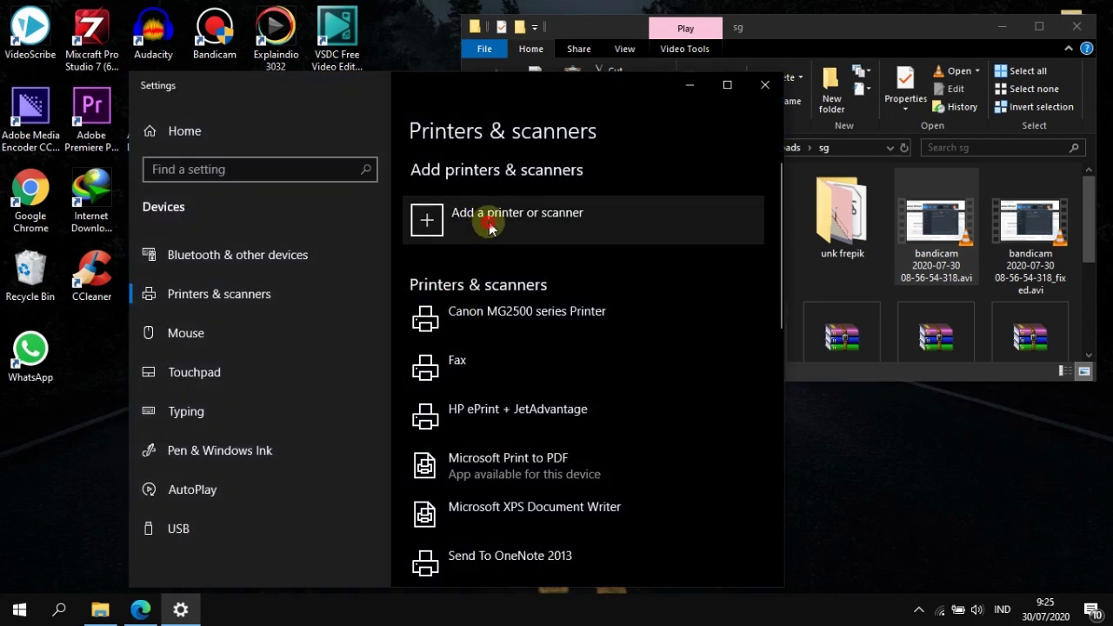
Step: Scan for printers and scanners, and inspect the Canon MG2500 series Printer entry in the device list
left_click(489, 228)
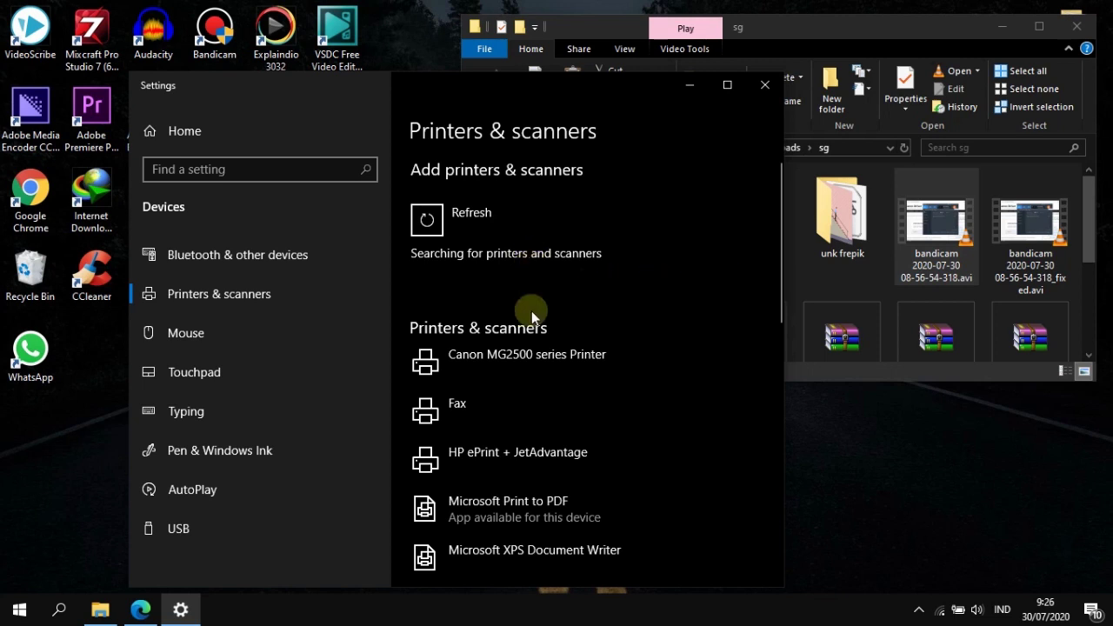
left_click(524, 355)
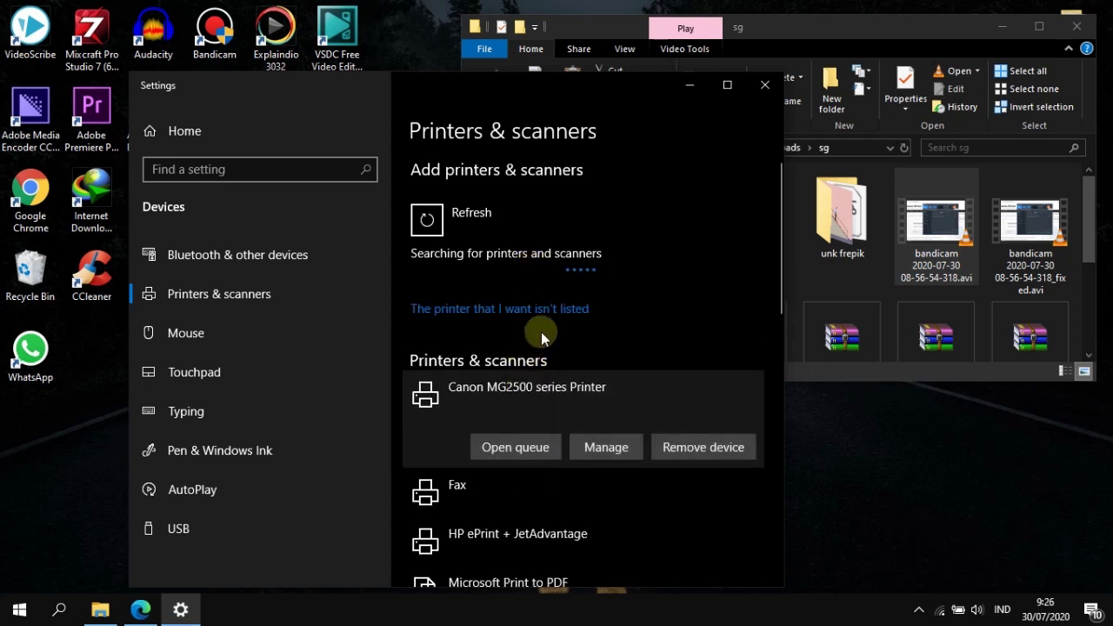
scroll(541, 332, "down", 1)
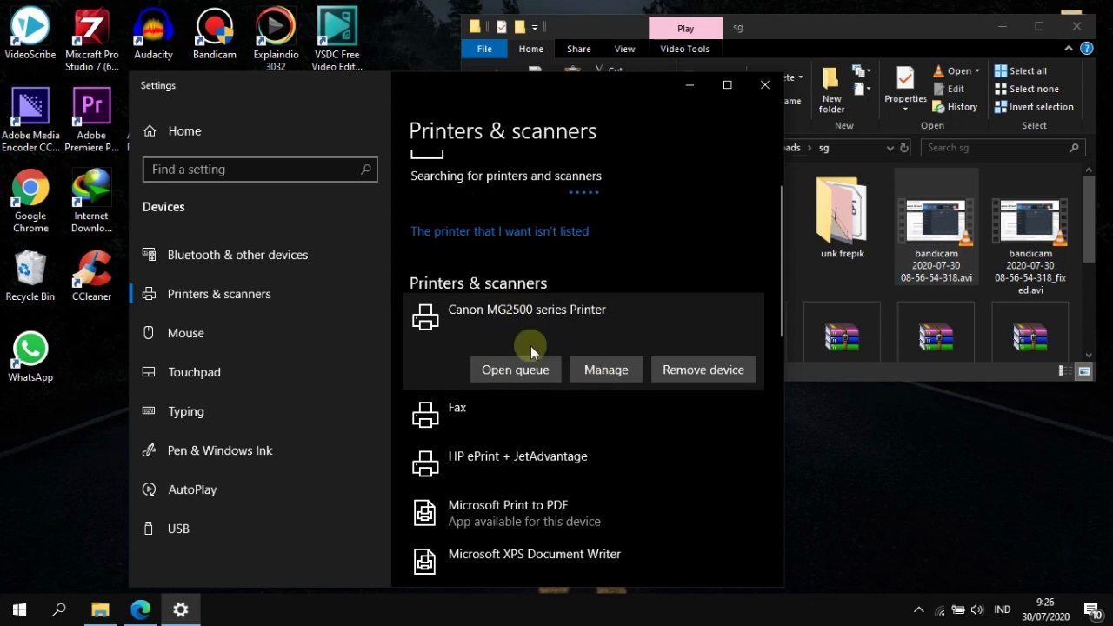
scroll(520, 326, "down", 1)
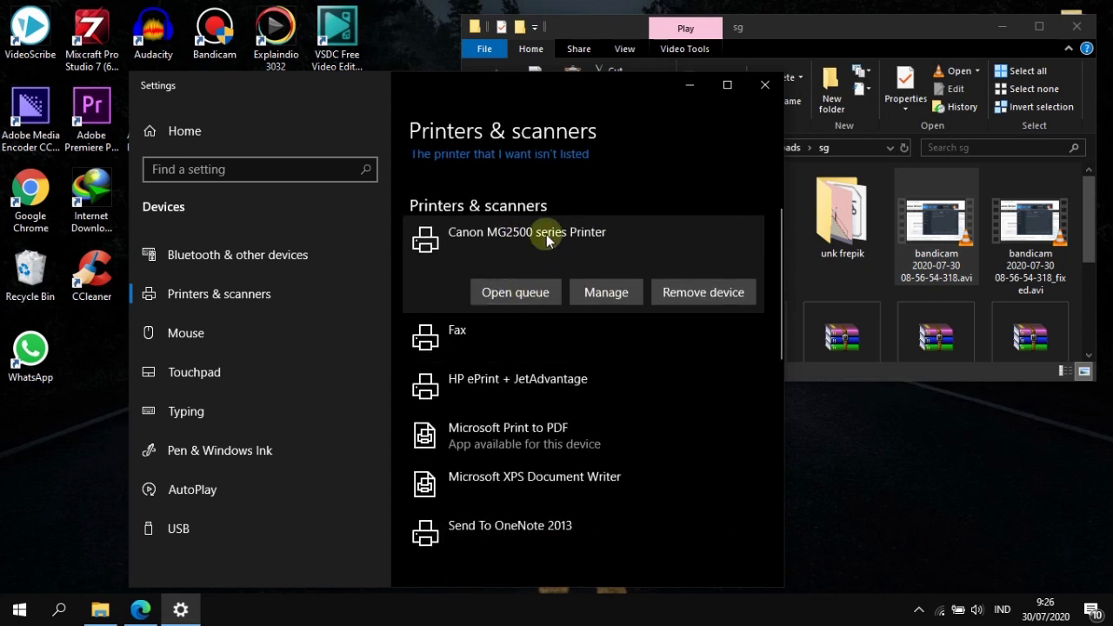
left_click(548, 233)
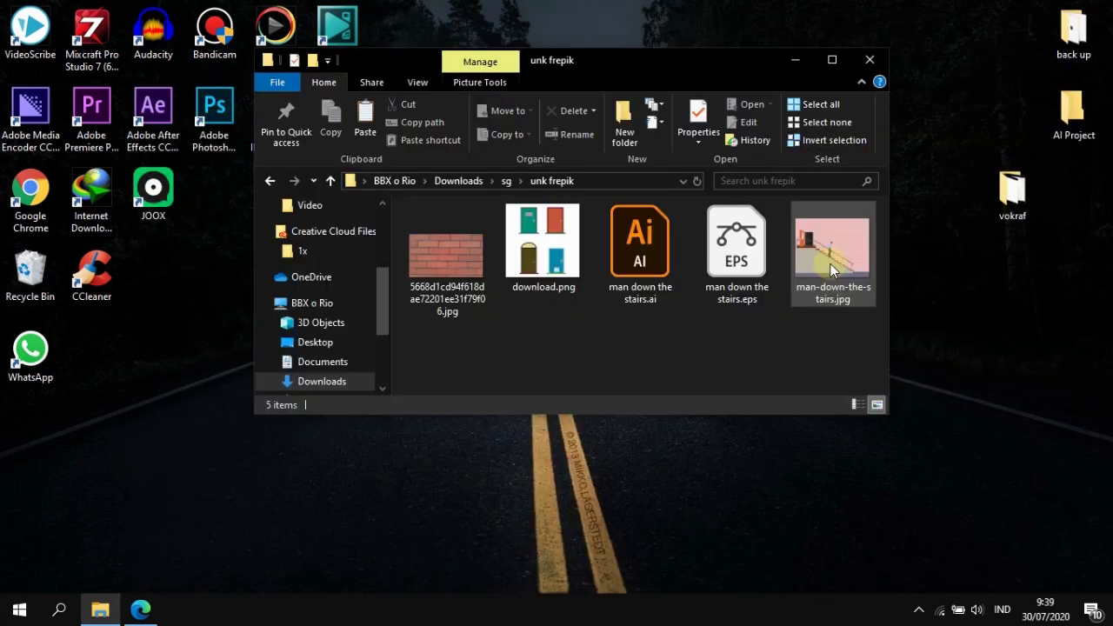
Step: Open the print dialog for the image man-down-the-stairs.jpg in the unk frepik folder
left_click(831, 266)
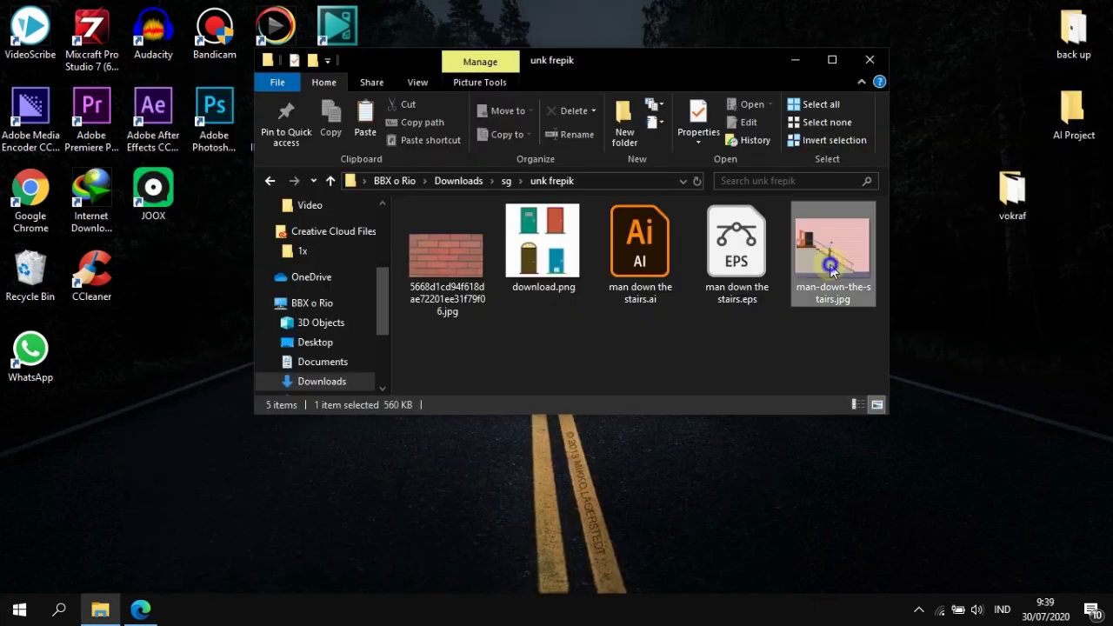
right_click(851, 302)
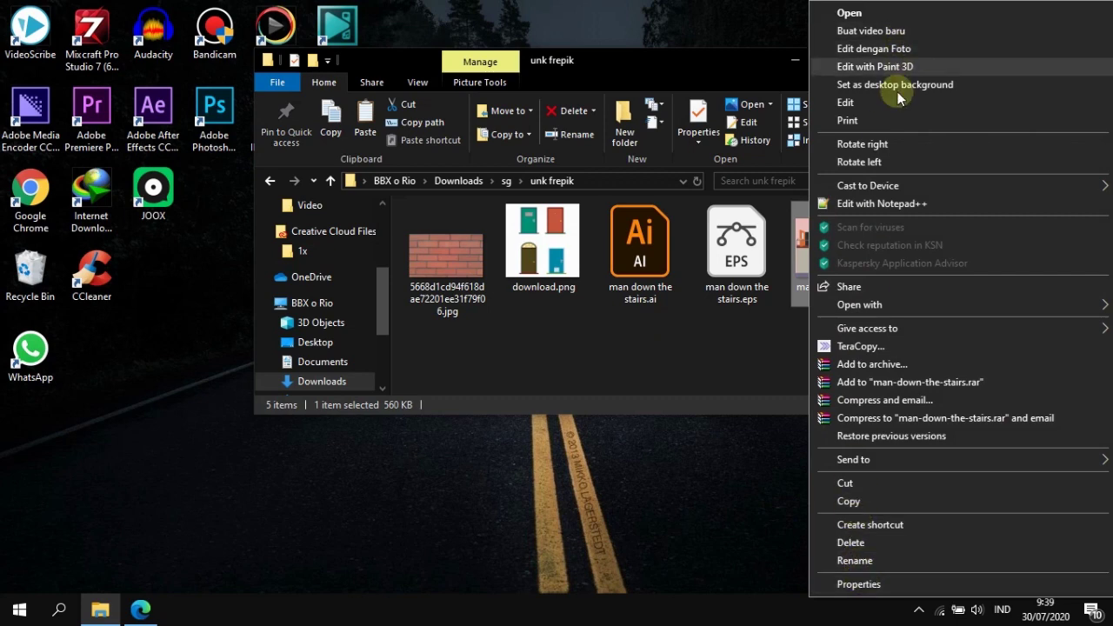
left_click(881, 121)
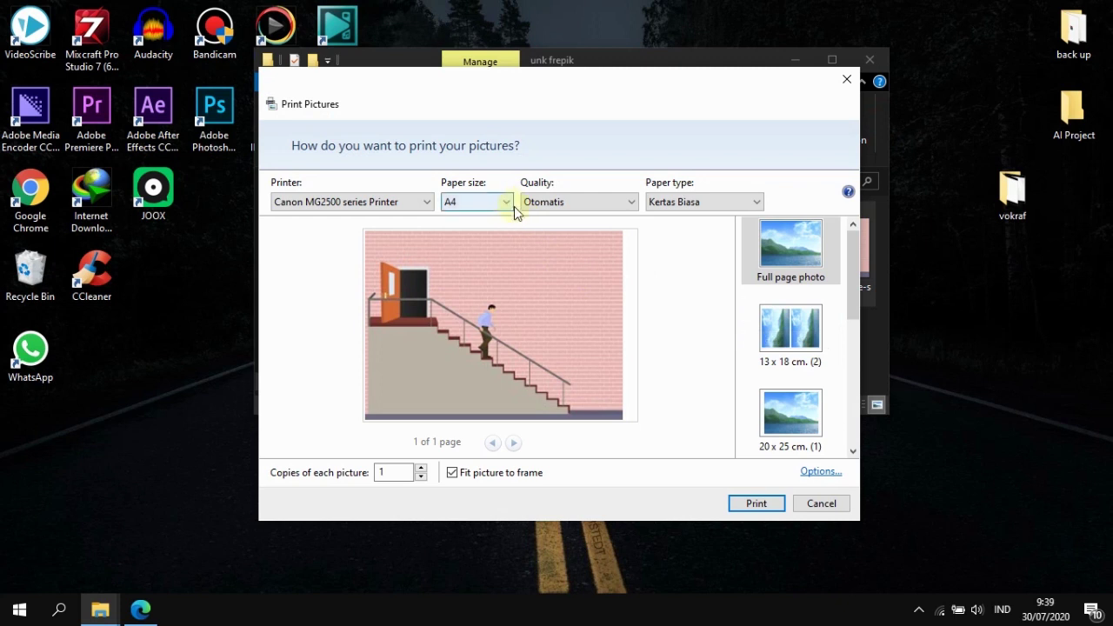
Step: Print the picture with Standar quality and the 13 x 18 cm. (2) layout
left_click(609, 209)
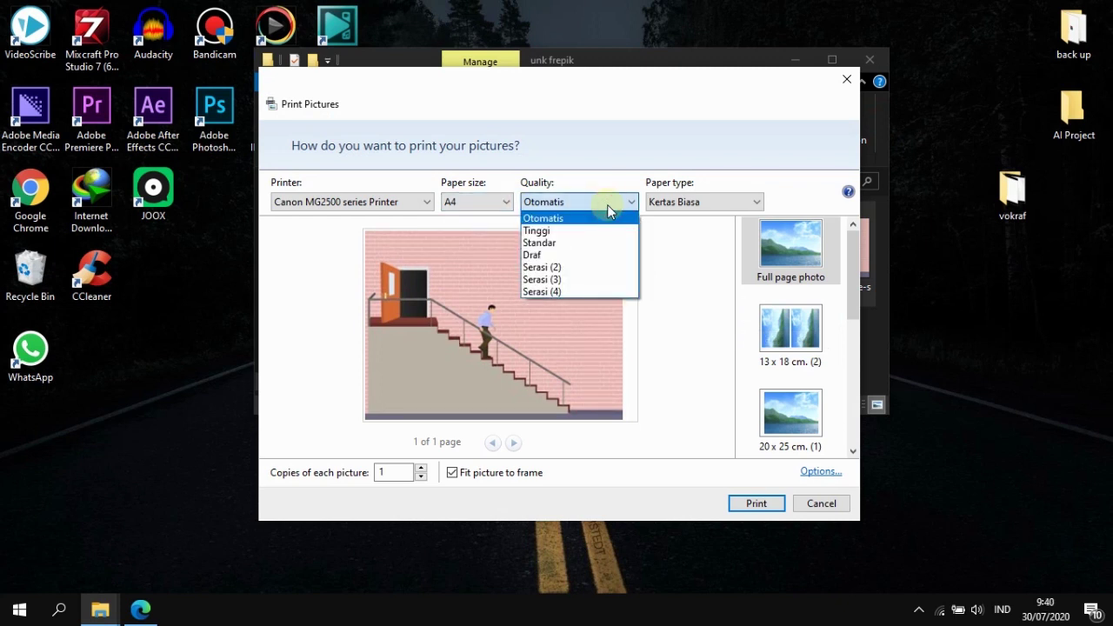
left_click(609, 243)
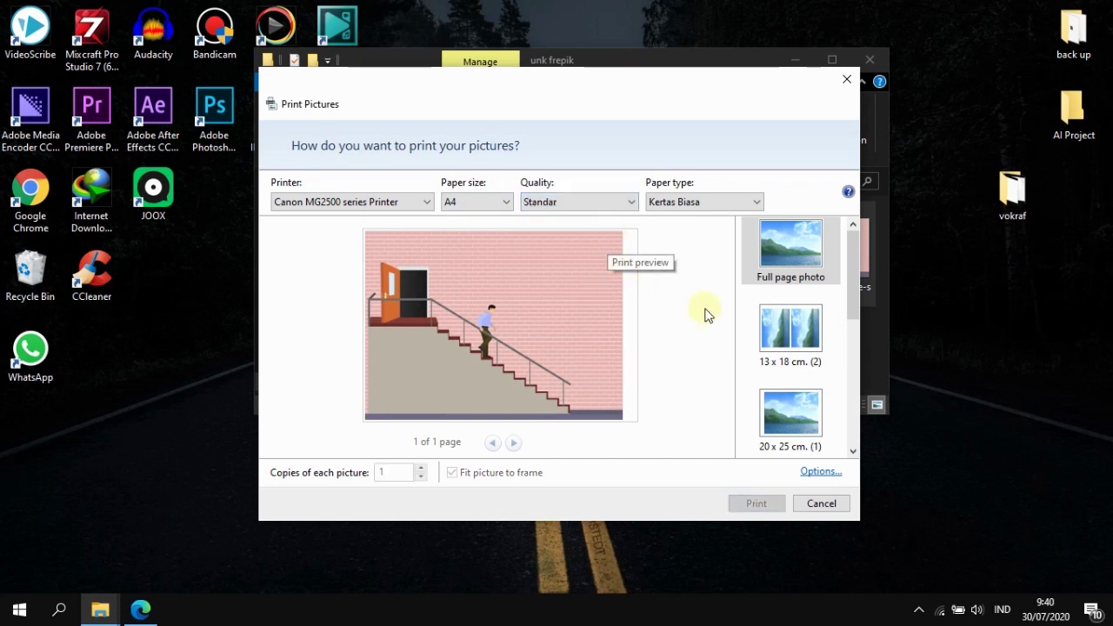
left_click(815, 334)
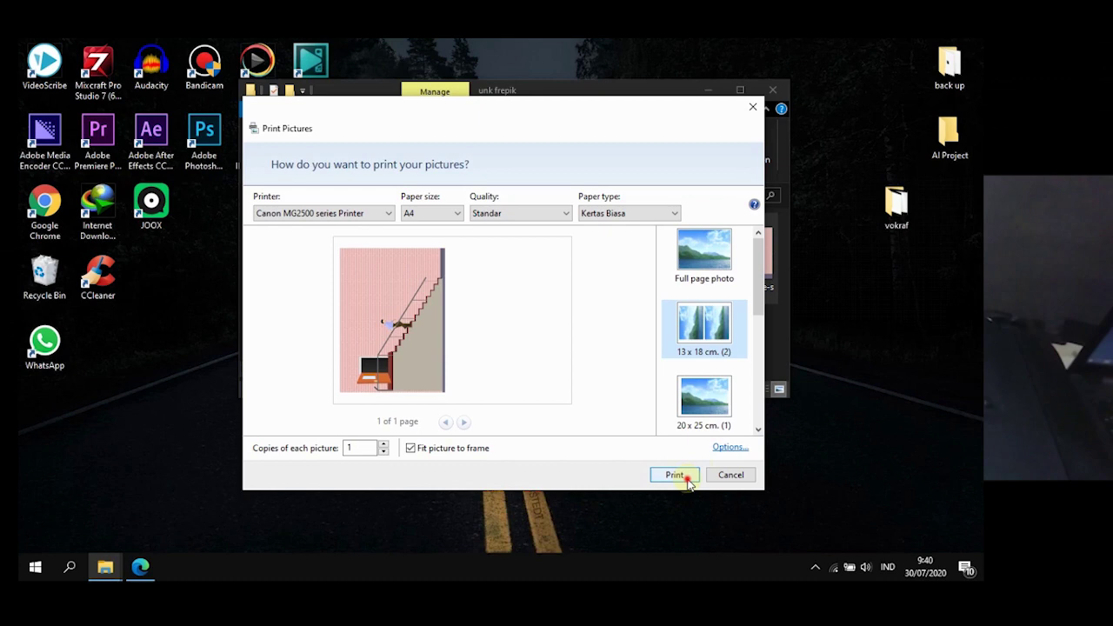
left_click(773, 509)
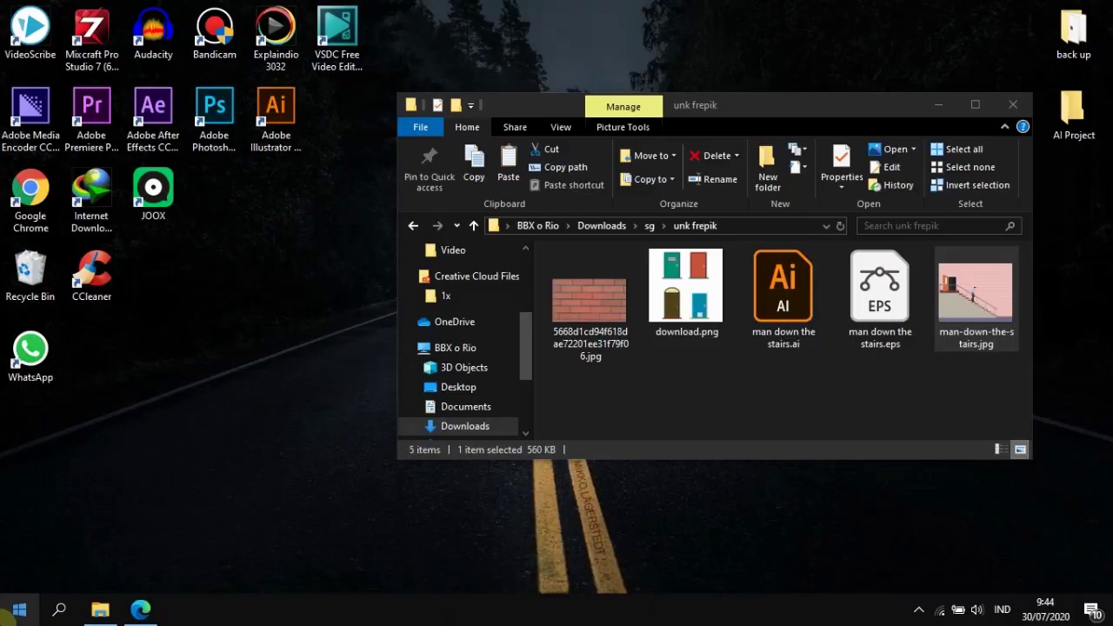
Step: Search for Paint, switch to it and maximize its window
left_click(5, 615)
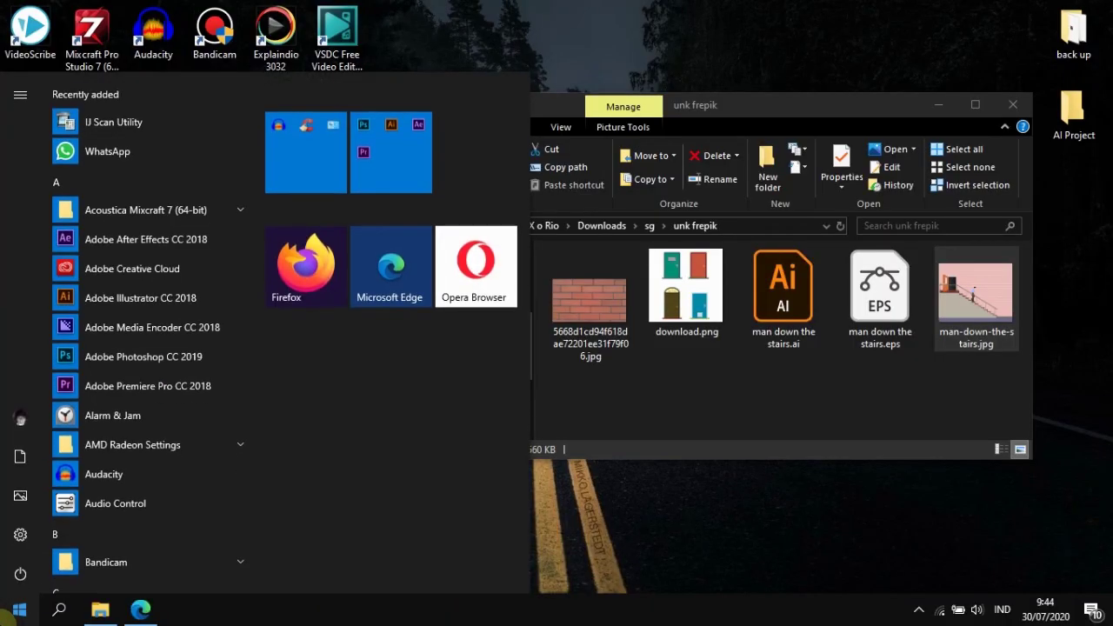
type("pain")
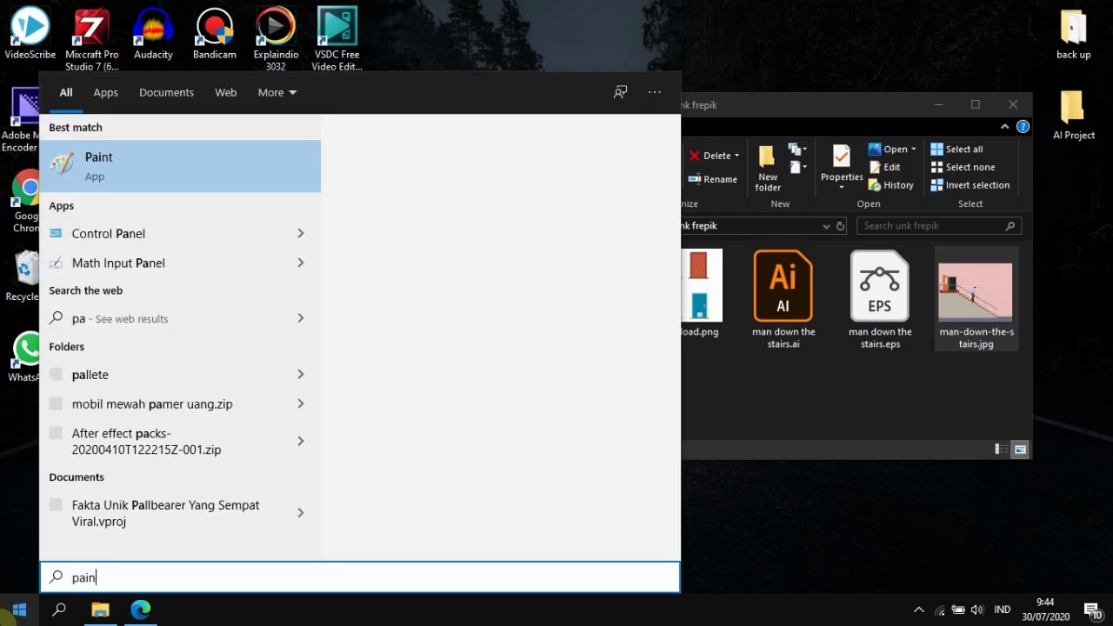
left_click(127, 179)
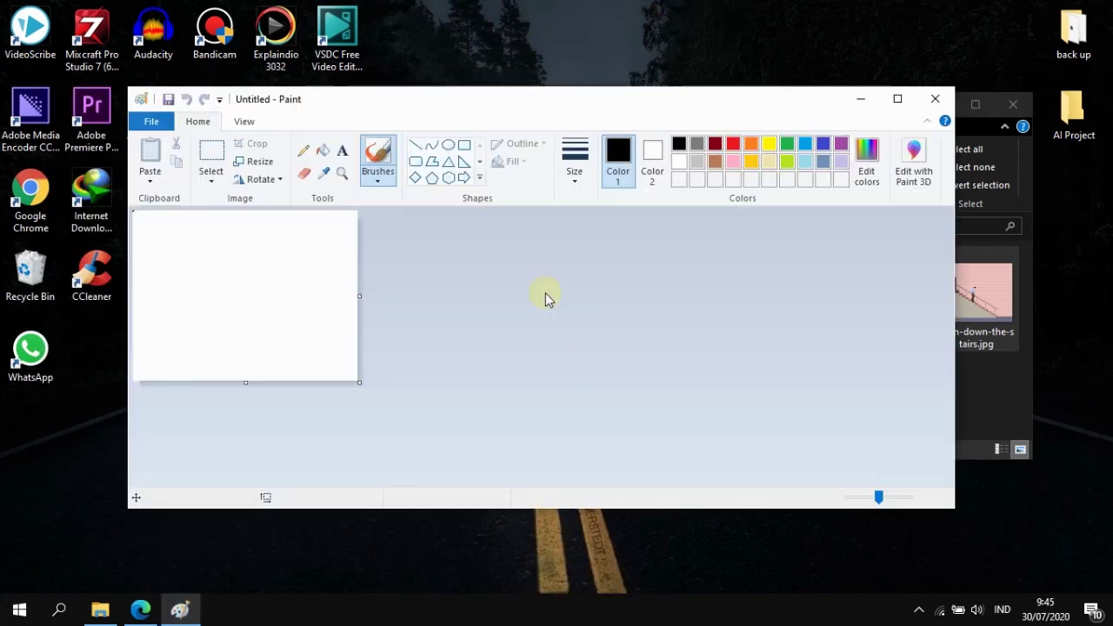
double_click(375, 100)
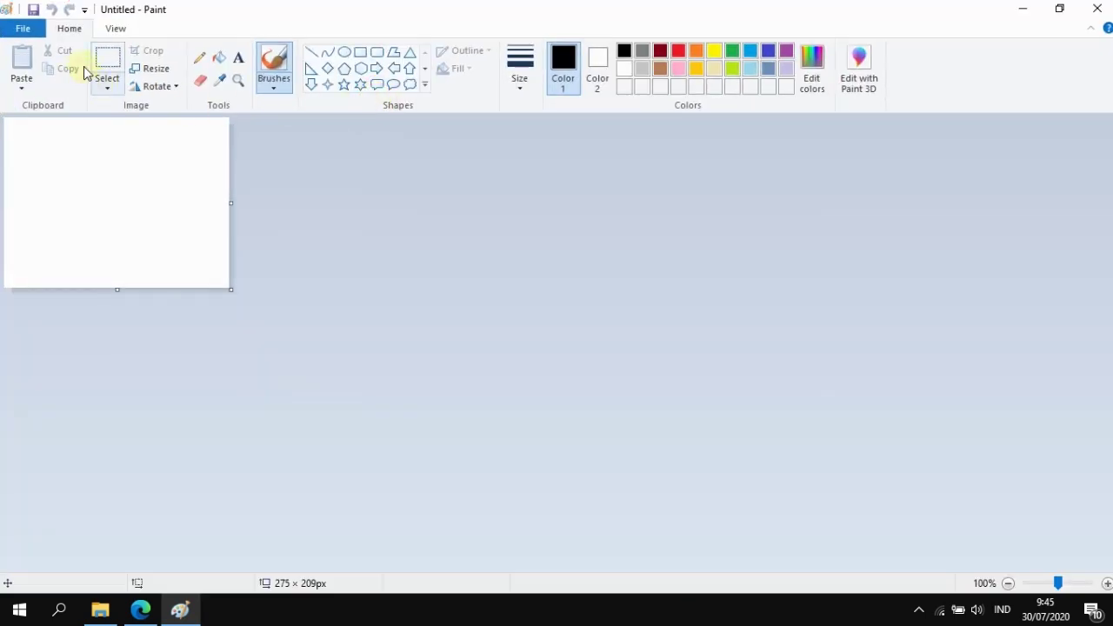
Step: Scan the document from the Canon MG2500 series scanner into Paint using the Color picture option
left_click(35, 30)
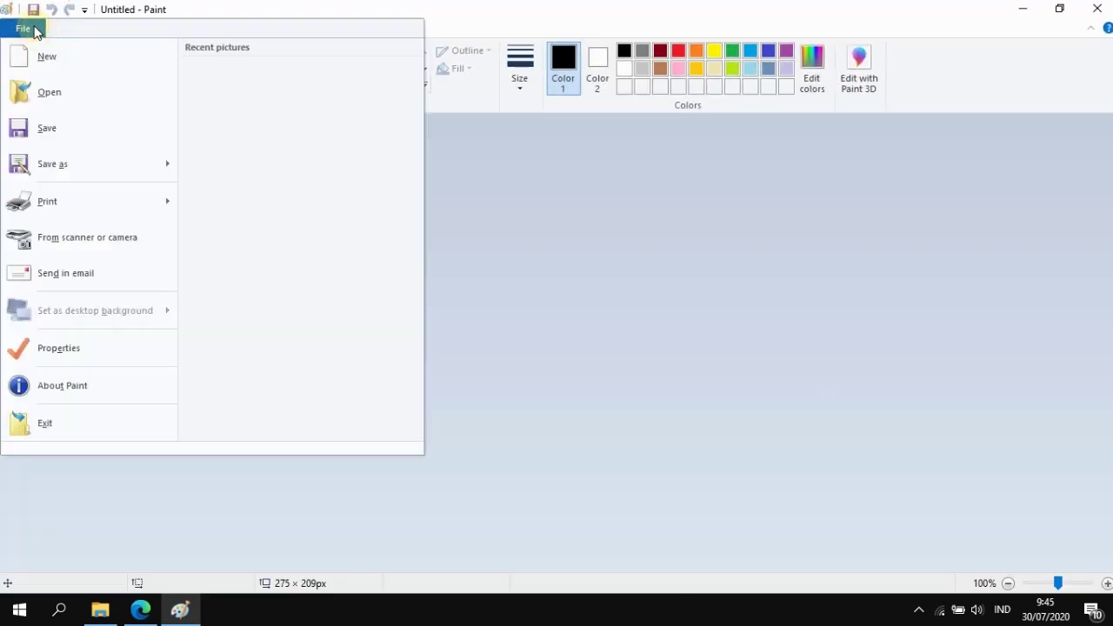
left_click(122, 240)
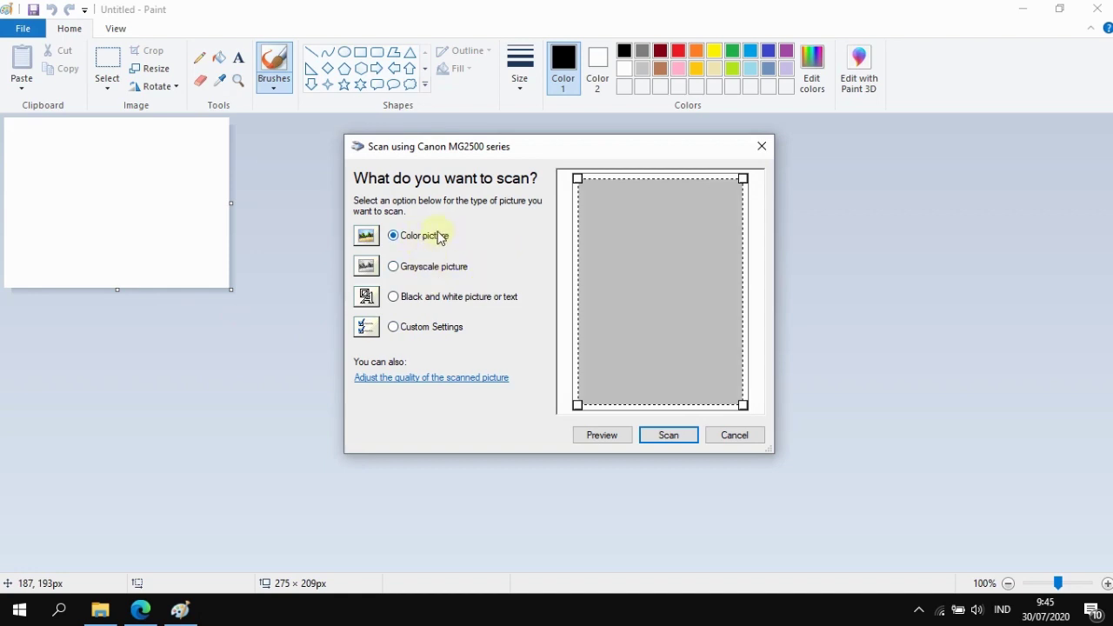
left_click(435, 296)
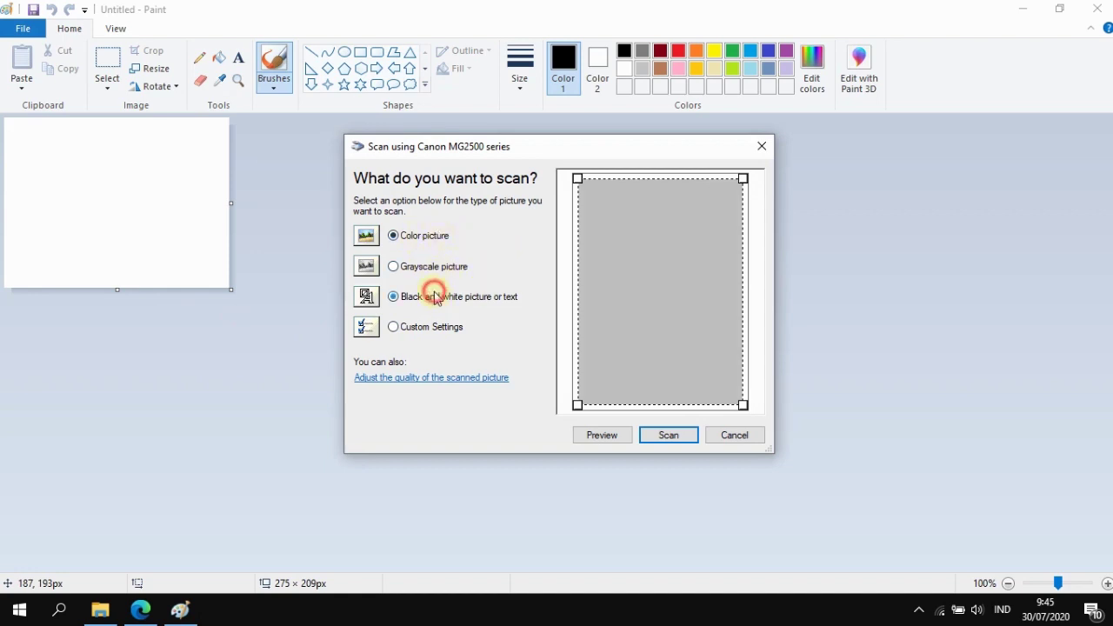
left_click(426, 268)
left_click(424, 299)
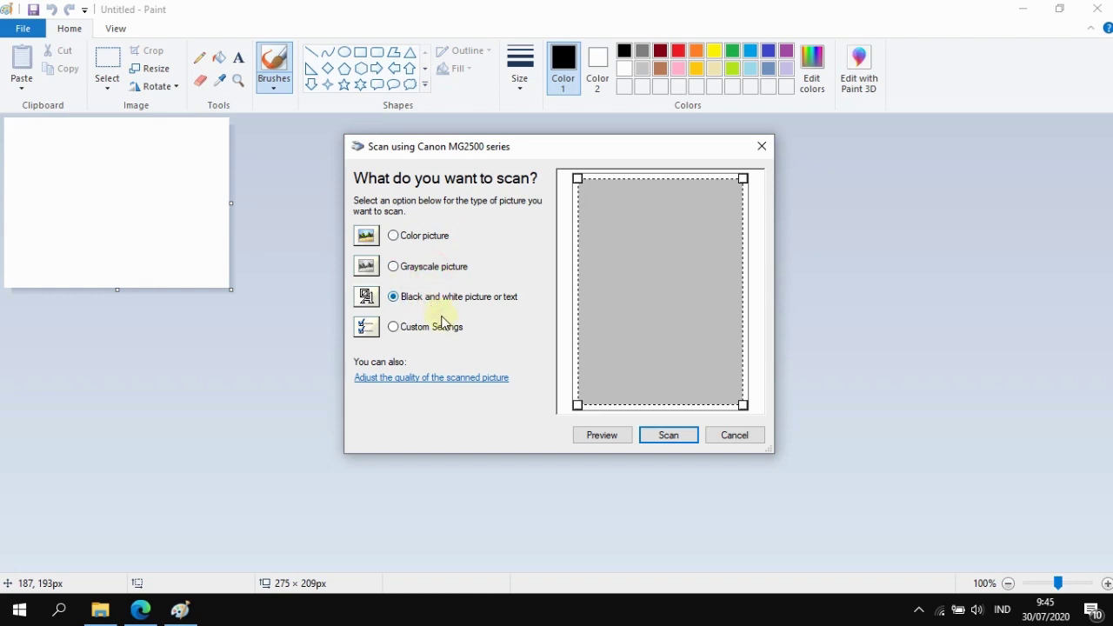
left_click(445, 329)
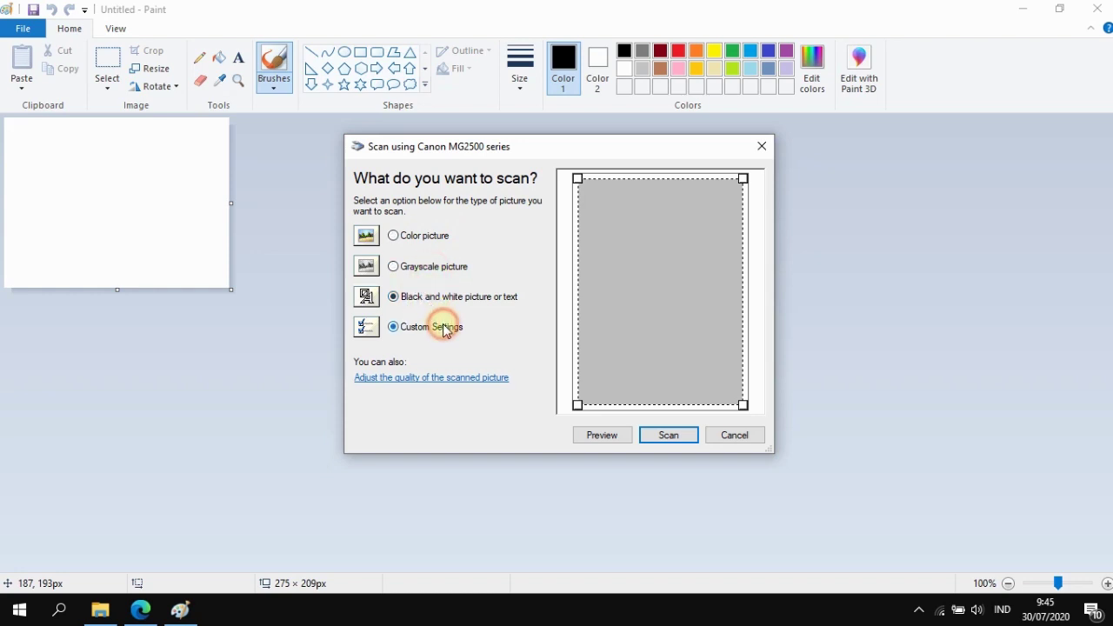
left_click(423, 236)
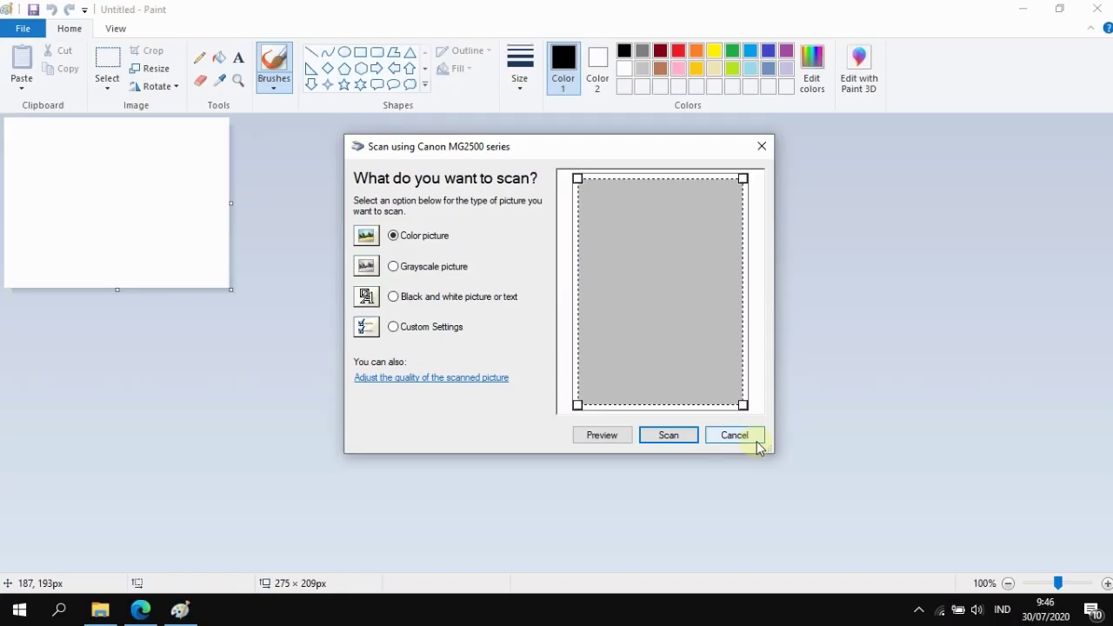
left_click(666, 437)
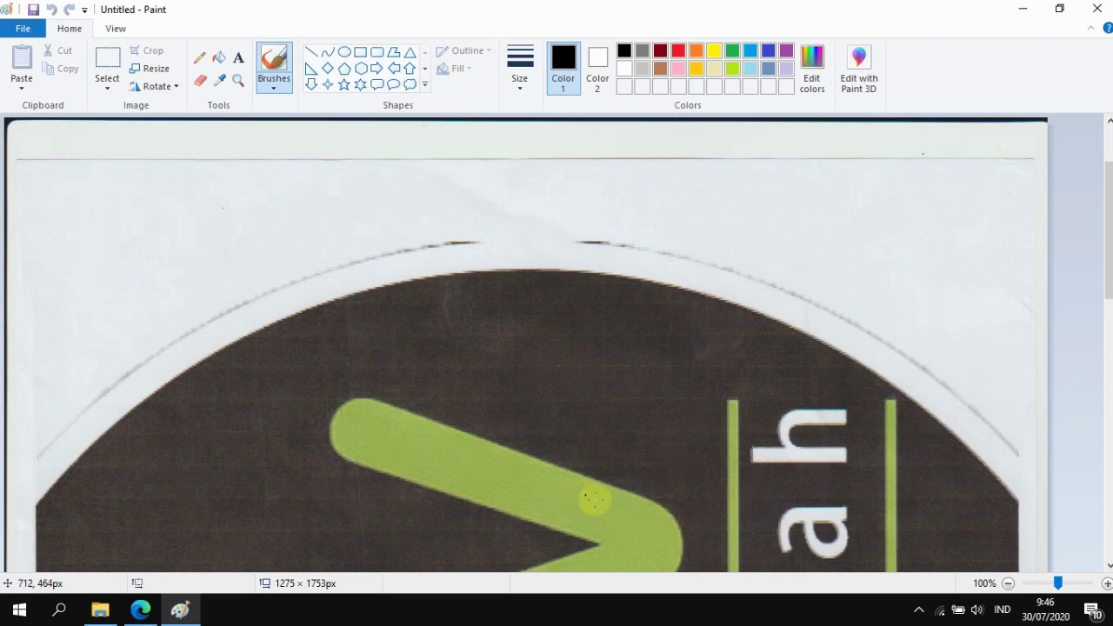
Step: Look over the scanned logo and set the zoom to 25% to view the whole page
scroll(591, 502, "down", 3)
left_click_drag(1103, 256, 1071, 335)
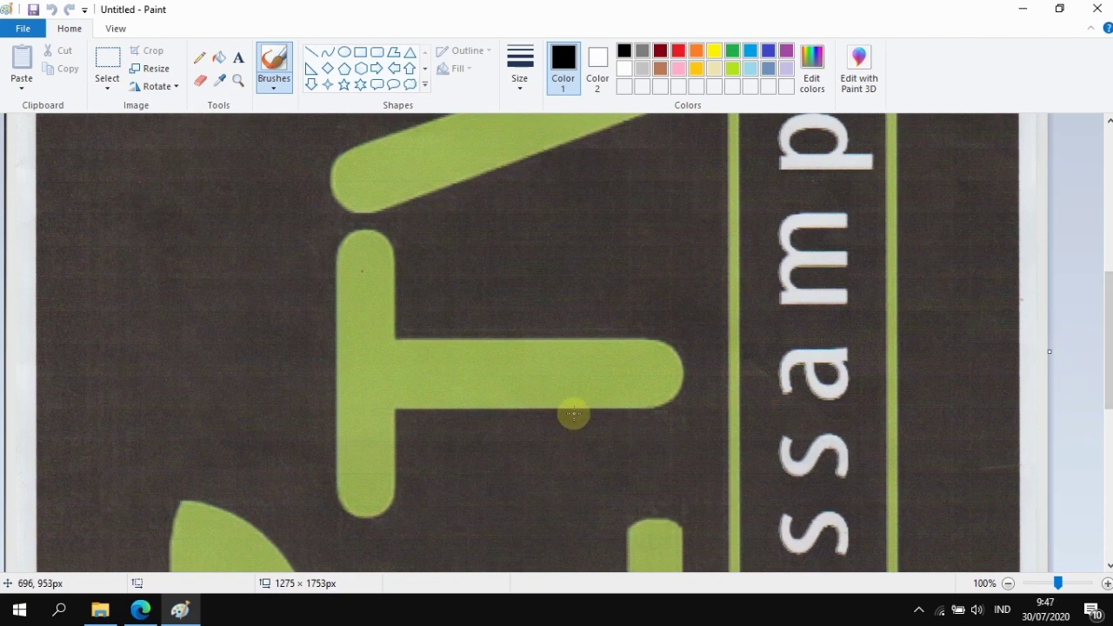
left_click(331, 409)
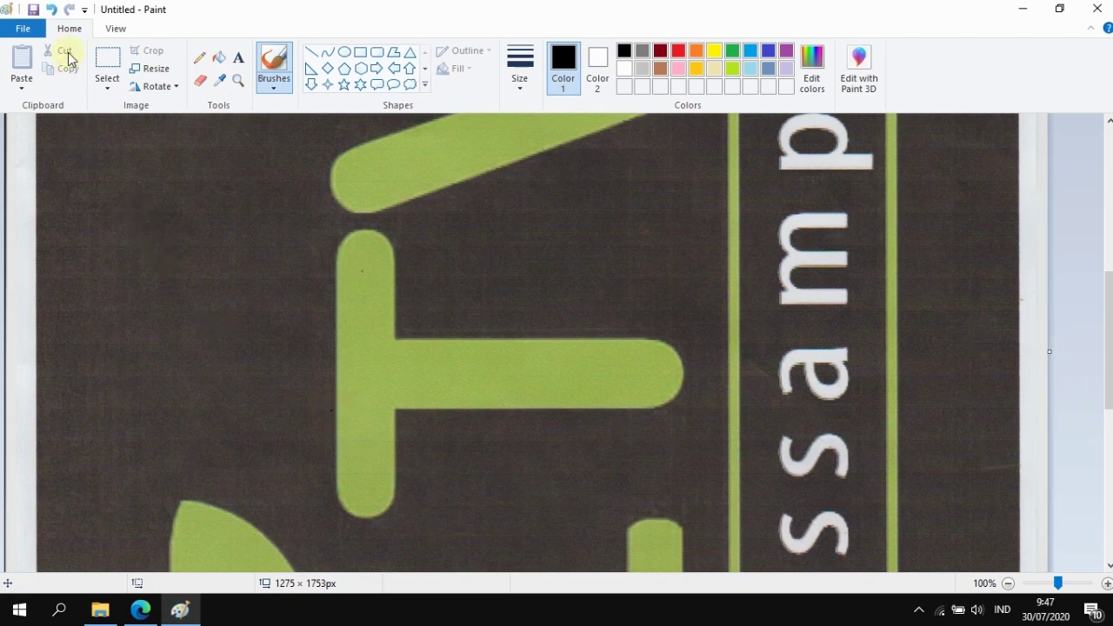
left_click(113, 29)
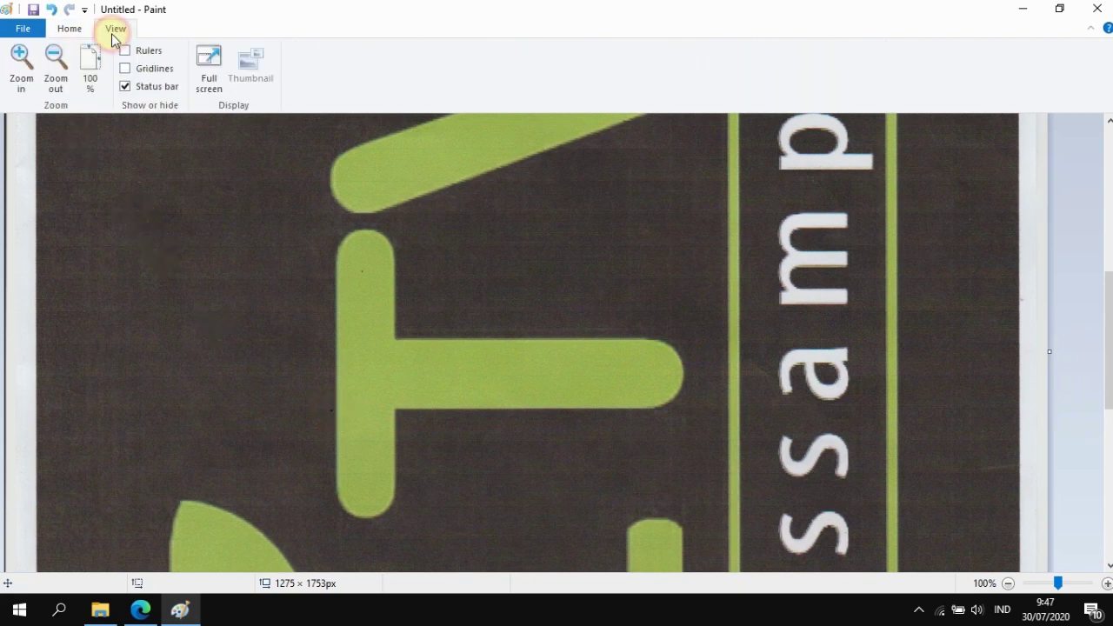
left_click(54, 63)
left_click(54, 63)
left_click(54, 62)
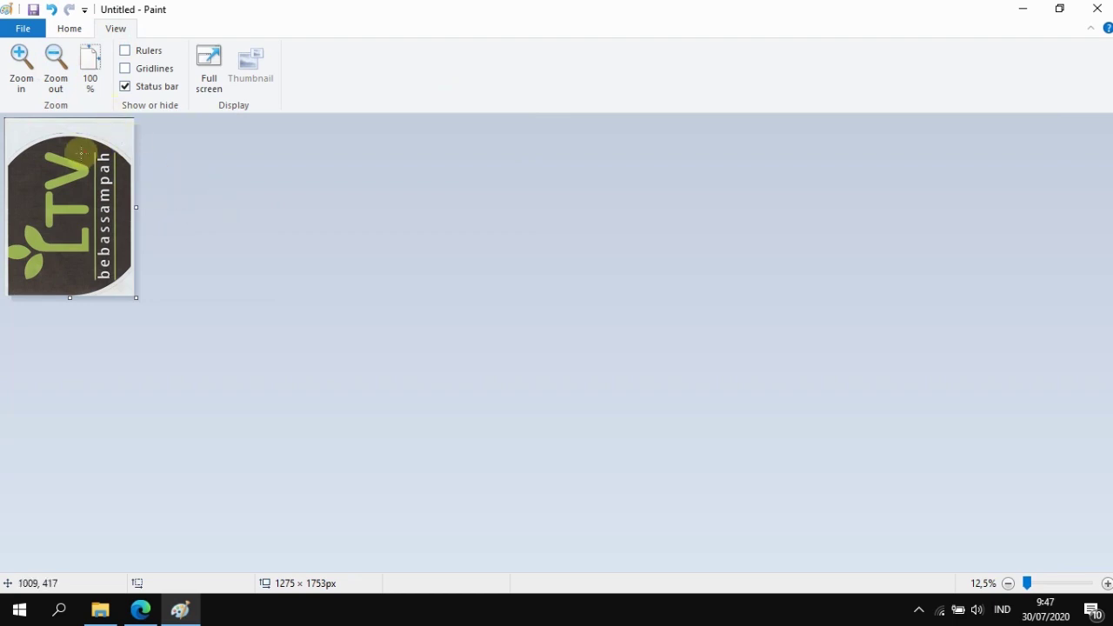
left_click(22, 63)
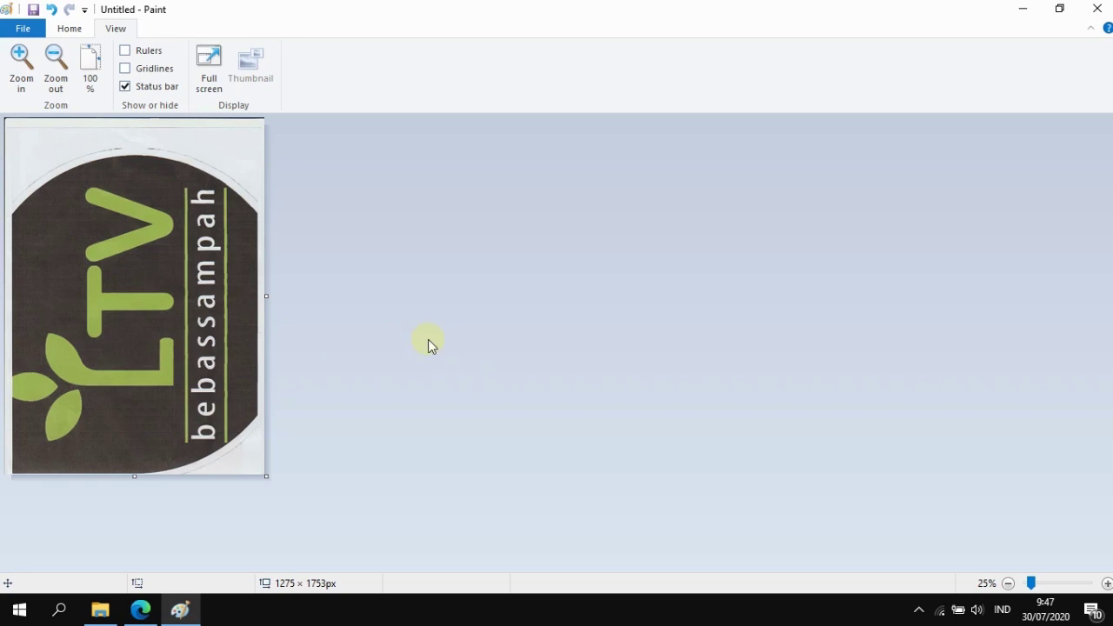
Step: Save the scanned image as logo tes.png in PNG format in the Downloads folder
key("ctrl+s")
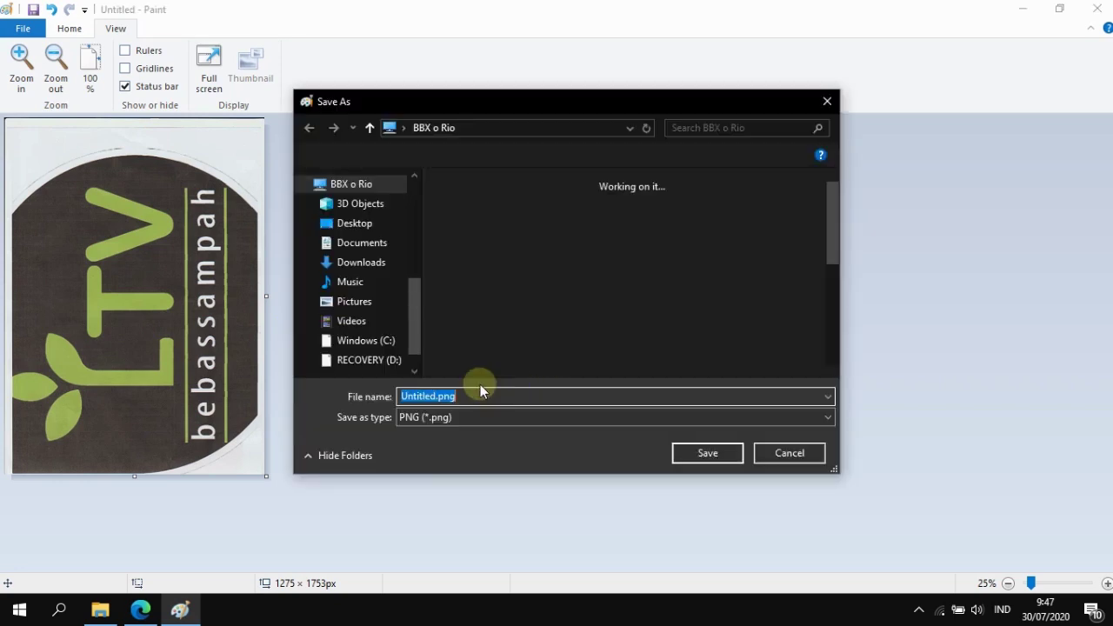
left_click(382, 267)
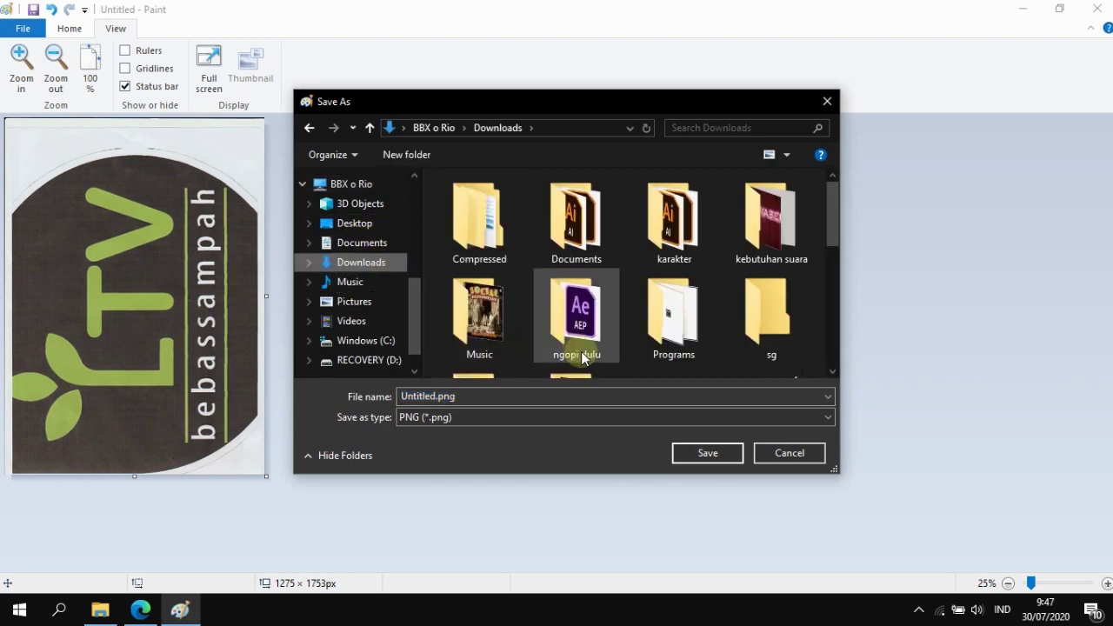
double_click(435, 396)
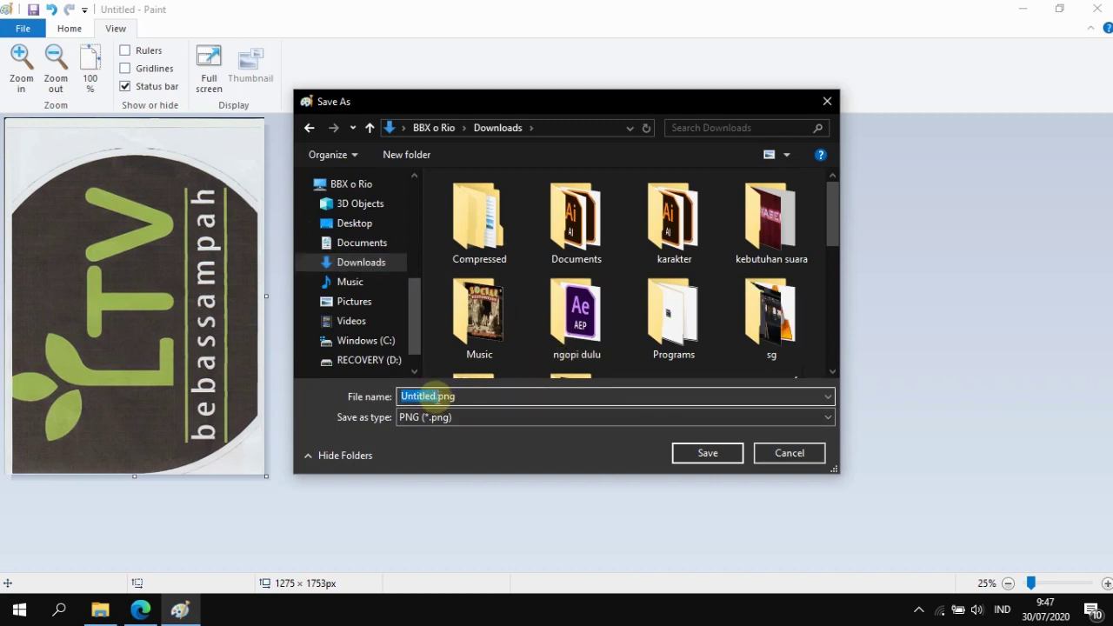
left_click(430, 396)
left_click_drag(434, 397, 349, 404)
type("logo tes")
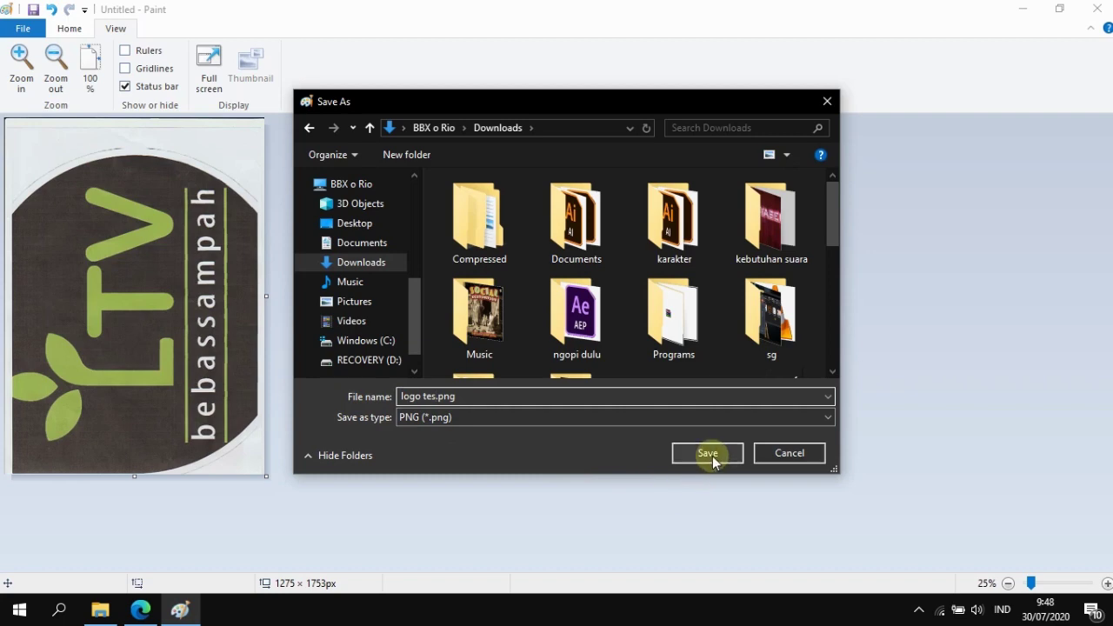
left_click(712, 456)
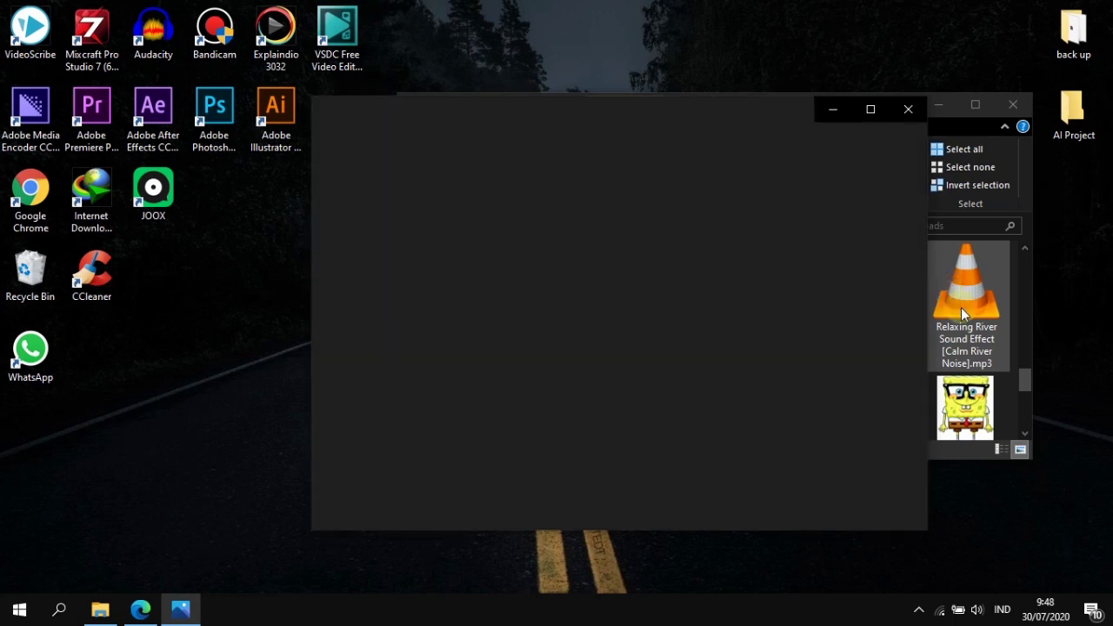
left_click(494, 372)
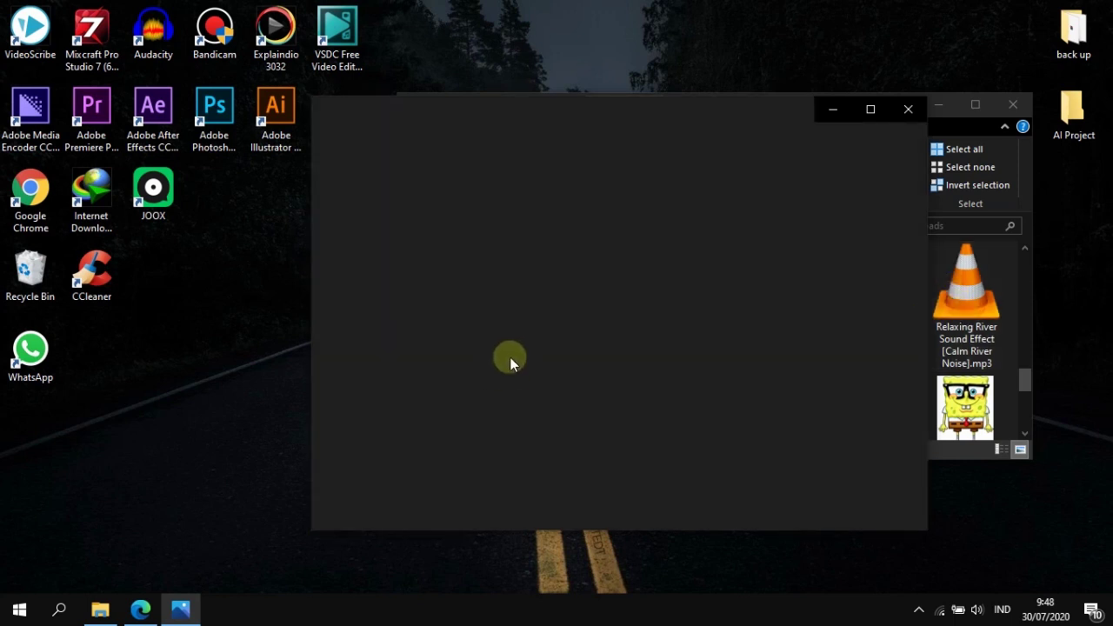